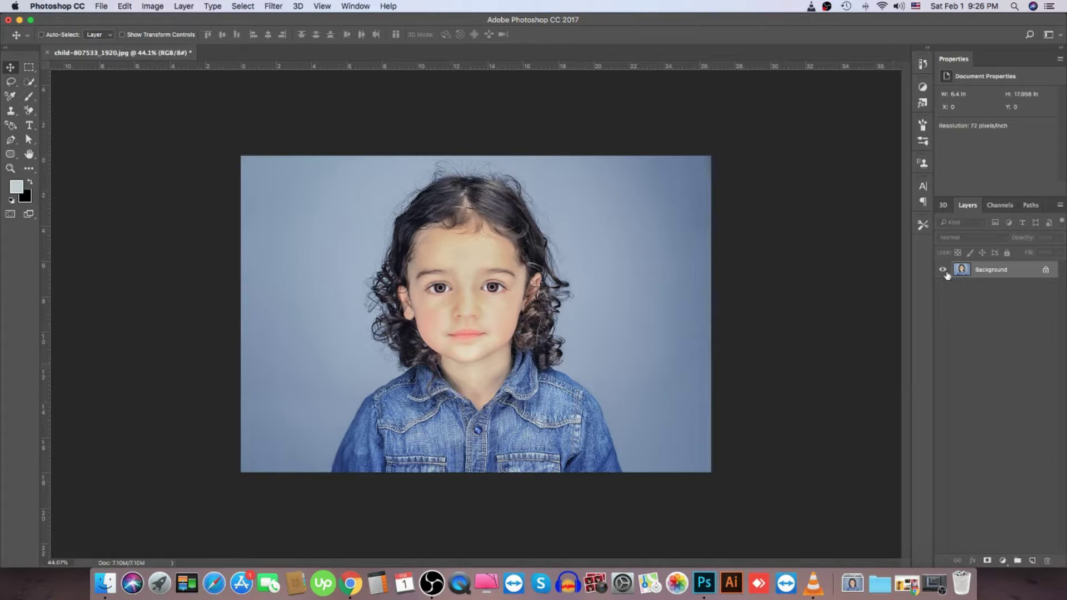
Duplicate the Background layer to create Background copy.
right_click(998, 270)
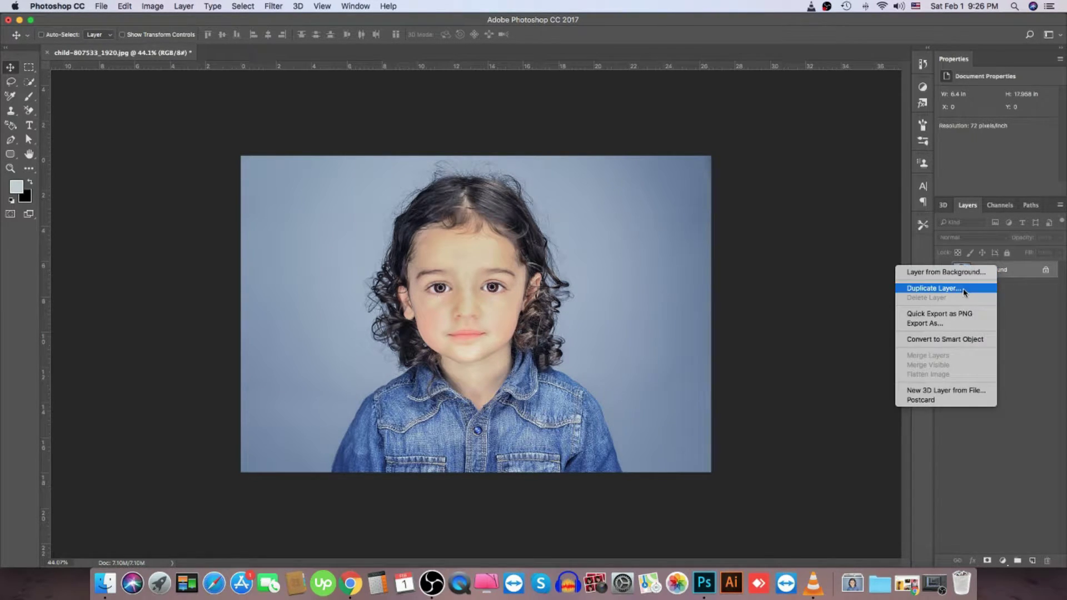
left_click(945, 291)
left_click(651, 239)
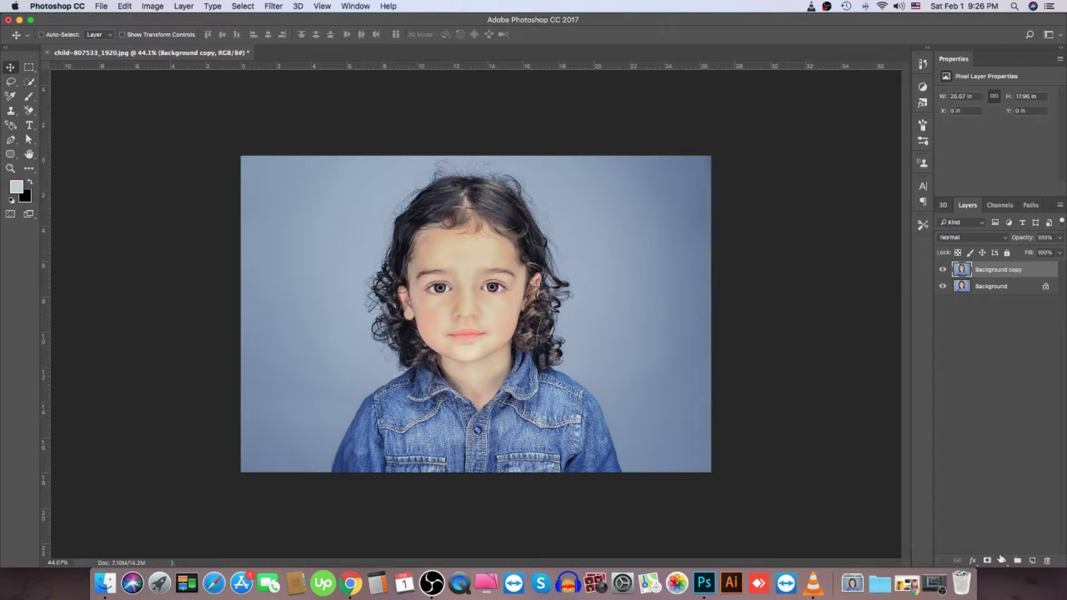
Add a bright blue Solid Color fill layer beneath Background copy, then select Background copy.
left_click(1002, 559)
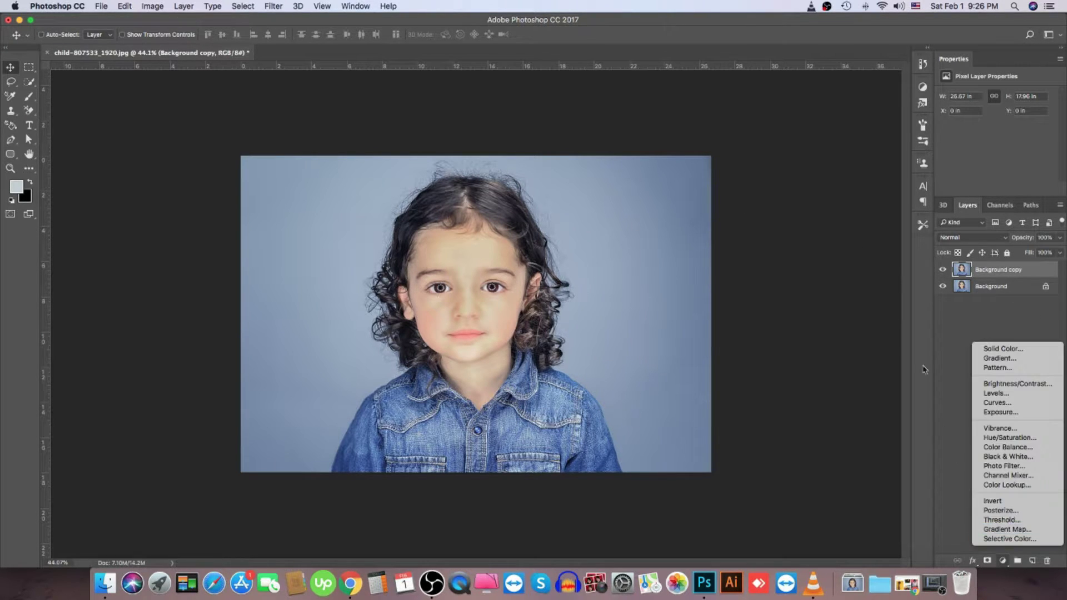
left_click(993, 350)
left_click(871, 237)
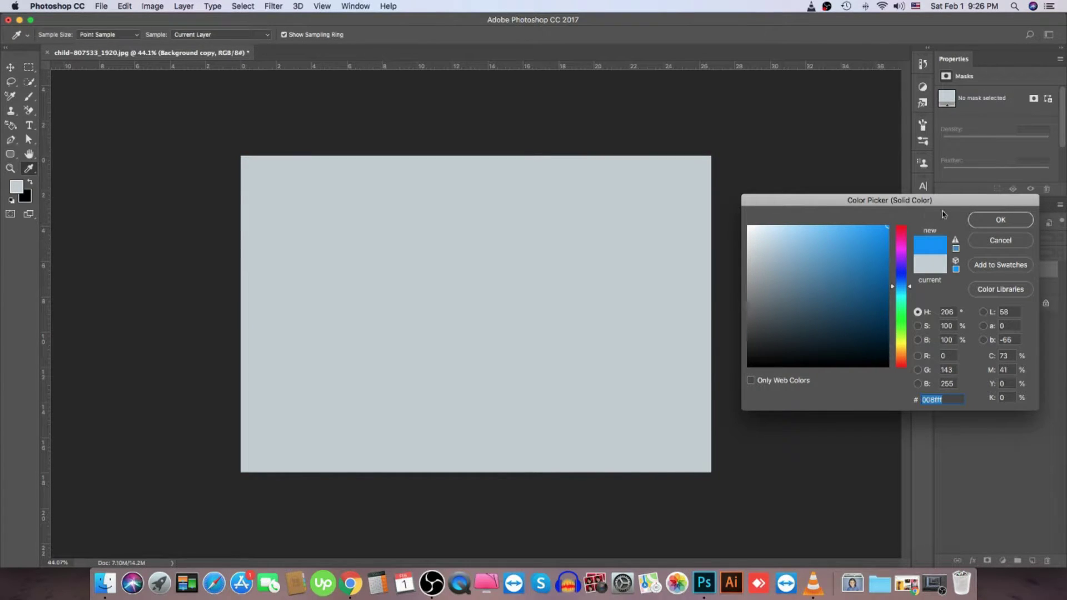
left_click(1000, 220)
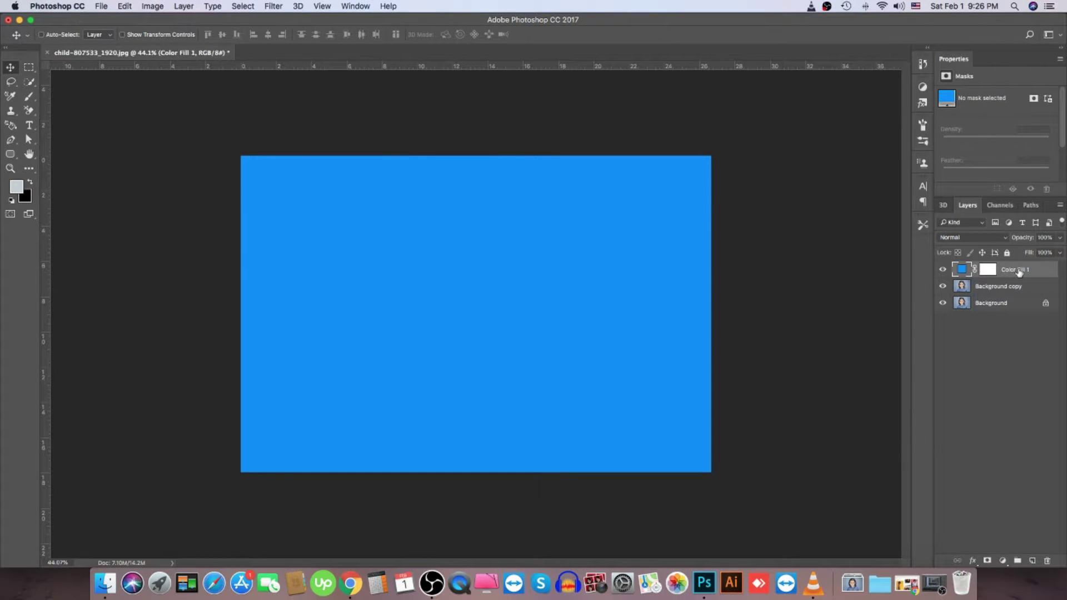
left_click_drag(1018, 272, 996, 286)
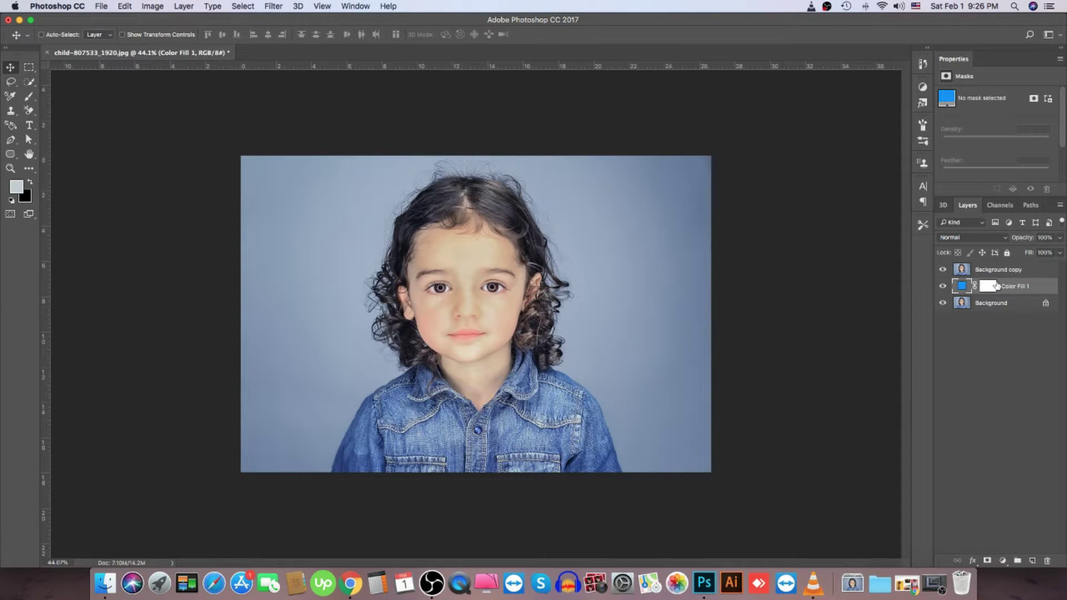
left_click(985, 269)
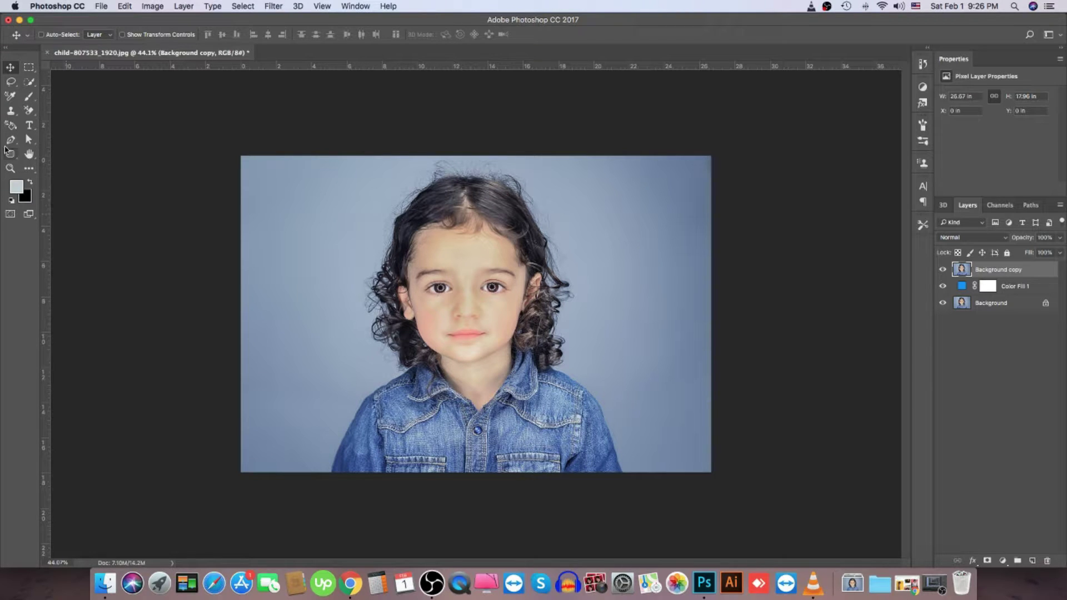
With the Pen tool in Path mode, place the first anchor at the shirt's bottom edge.
left_click(10, 141)
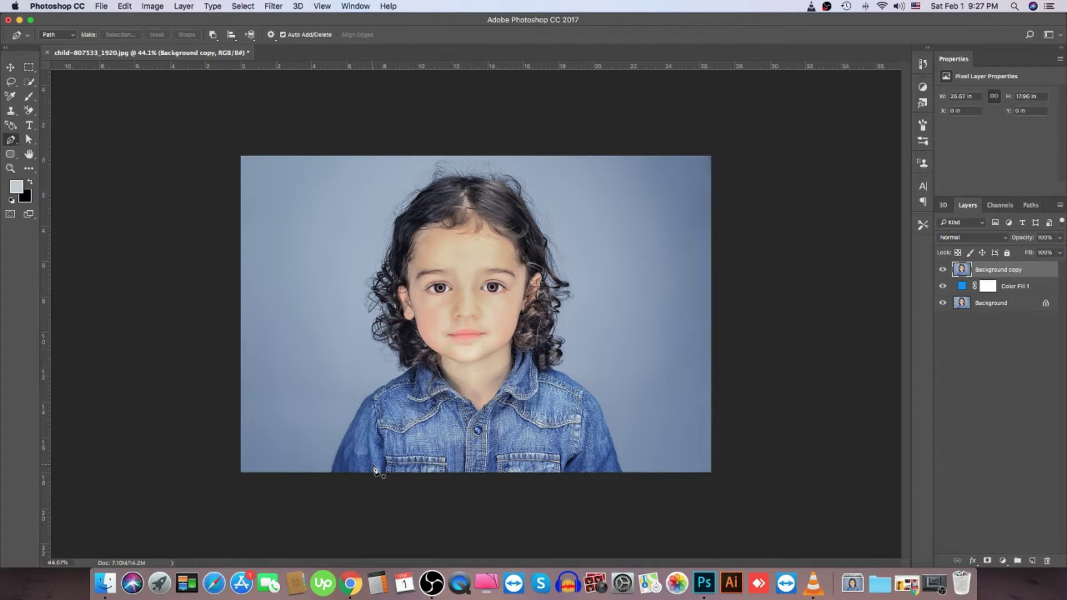
scroll(375, 469, "up", 3)
scroll(375, 470, "up", 2)
scroll(375, 470, "up", 2)
left_click(190, 498)
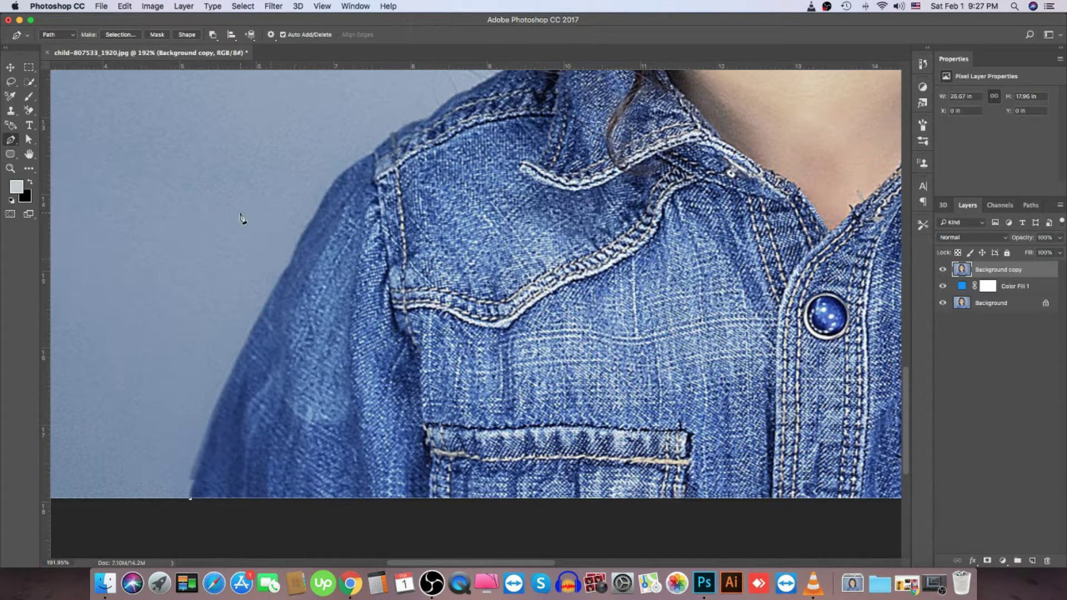
left_click(63, 35)
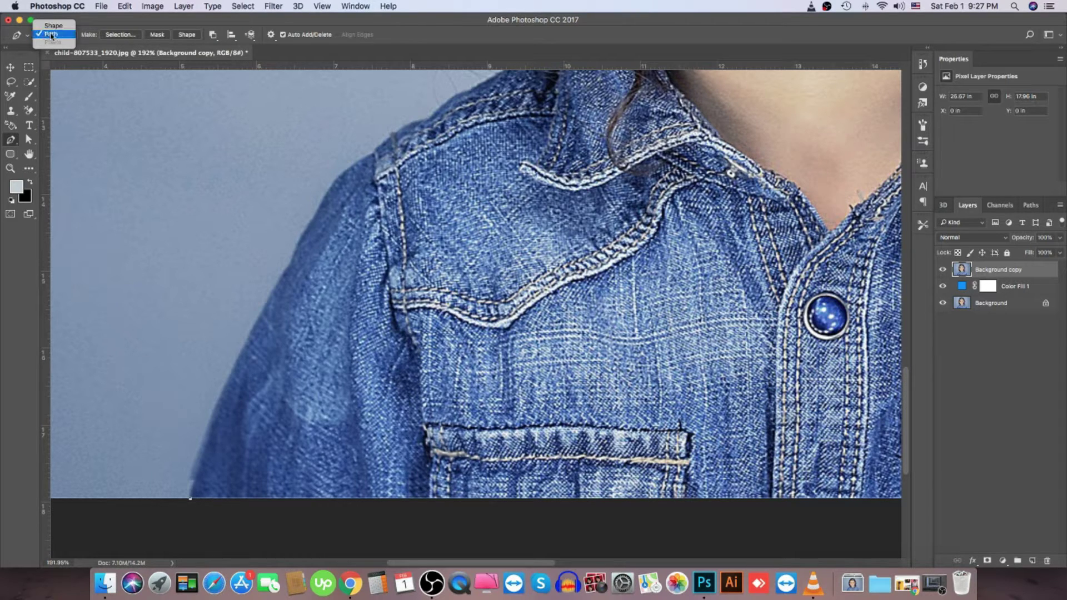
left_click(51, 33)
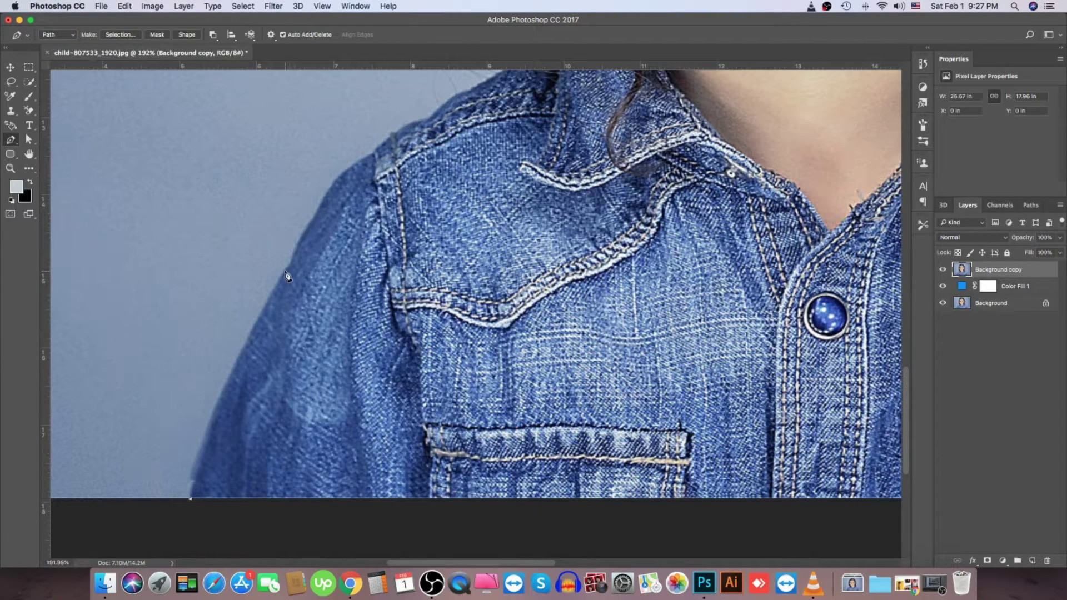
Drag a curved anchor up the left sleeve toward the shoulder.
mouse_move(286, 267)
left_mouse_down()
mouse_move(345, 223)
mouse_move(374, 139)
left_mouse_up()
scroll(284, 272, "up", 3)
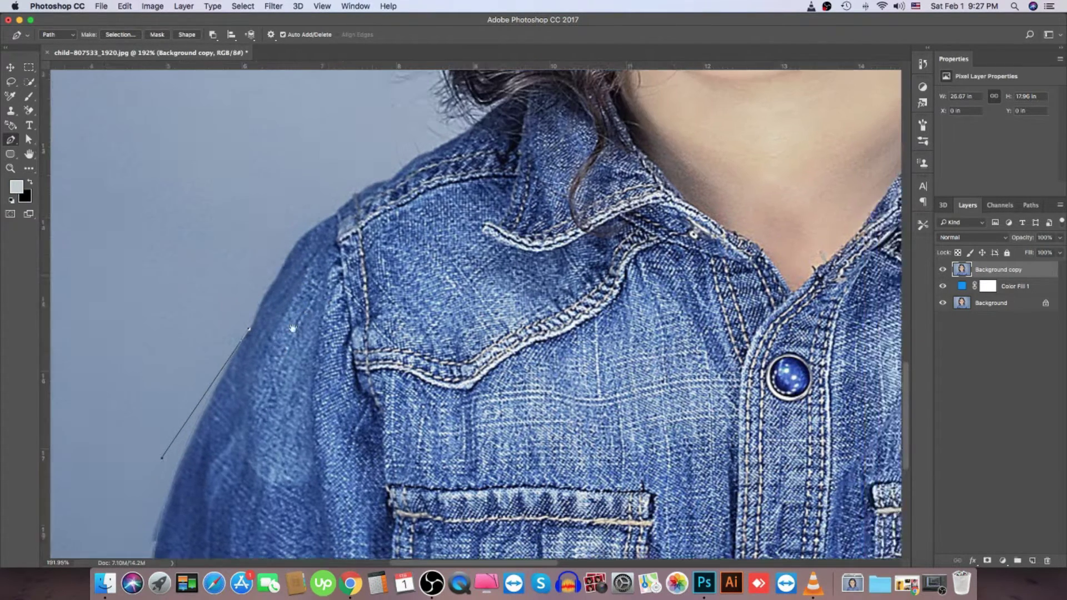
scroll(284, 272, "up", 3)
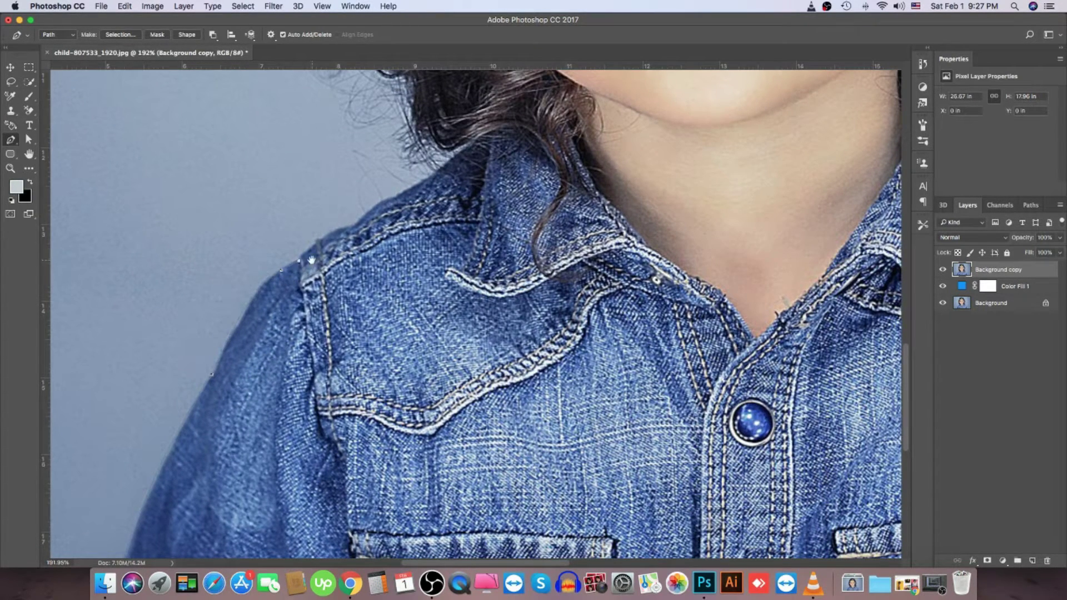
scroll(286, 278, "up", 2)
scroll(300, 286, "up", 2)
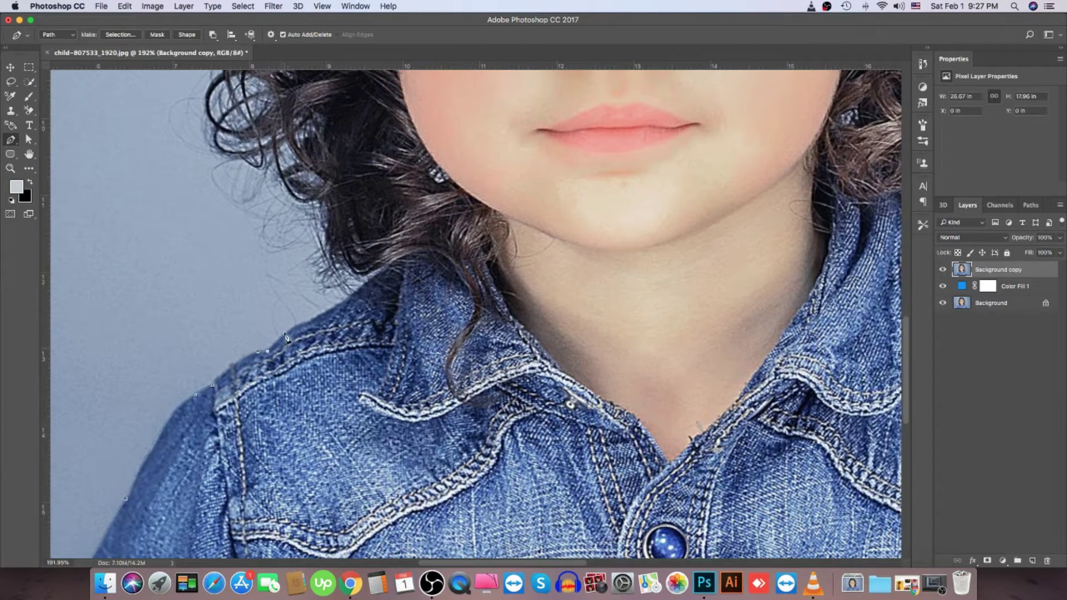
scroll(329, 380, "down", 3, "alt")
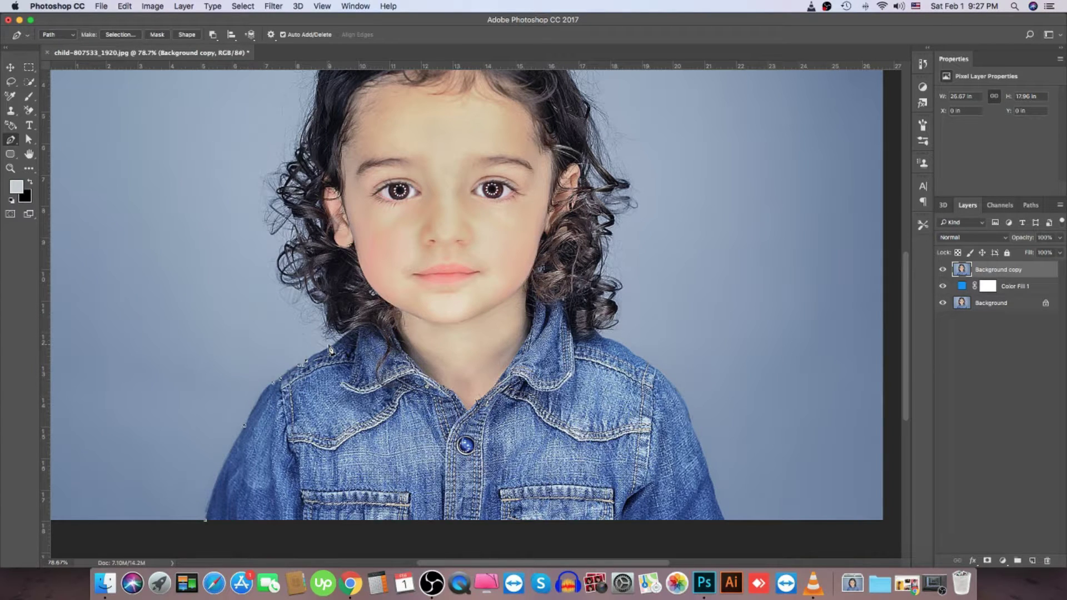
scroll(329, 349, "up", 3)
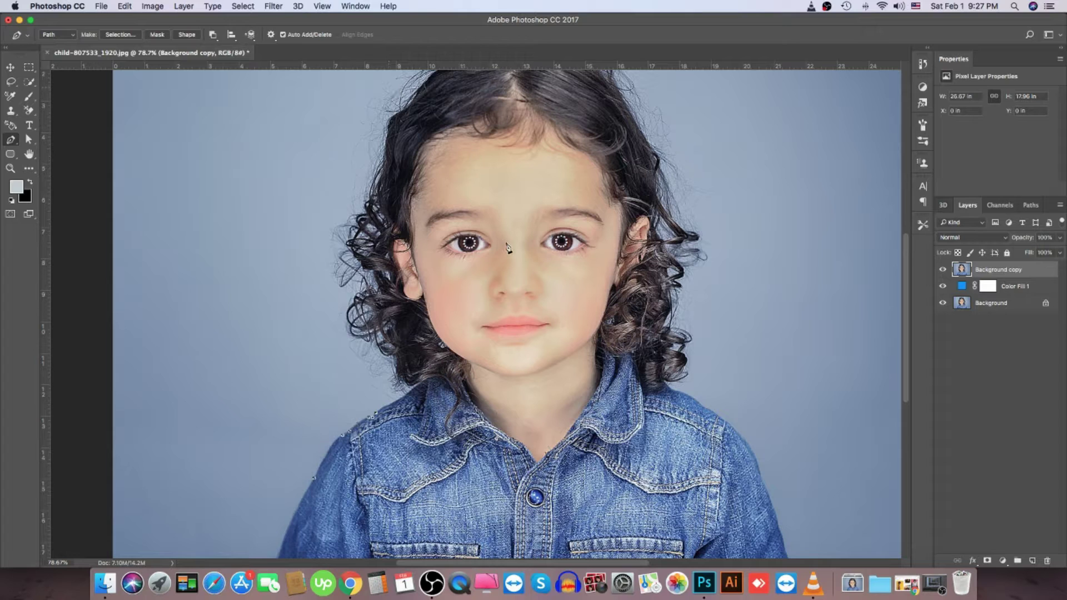
scroll(507, 248, "down", 3)
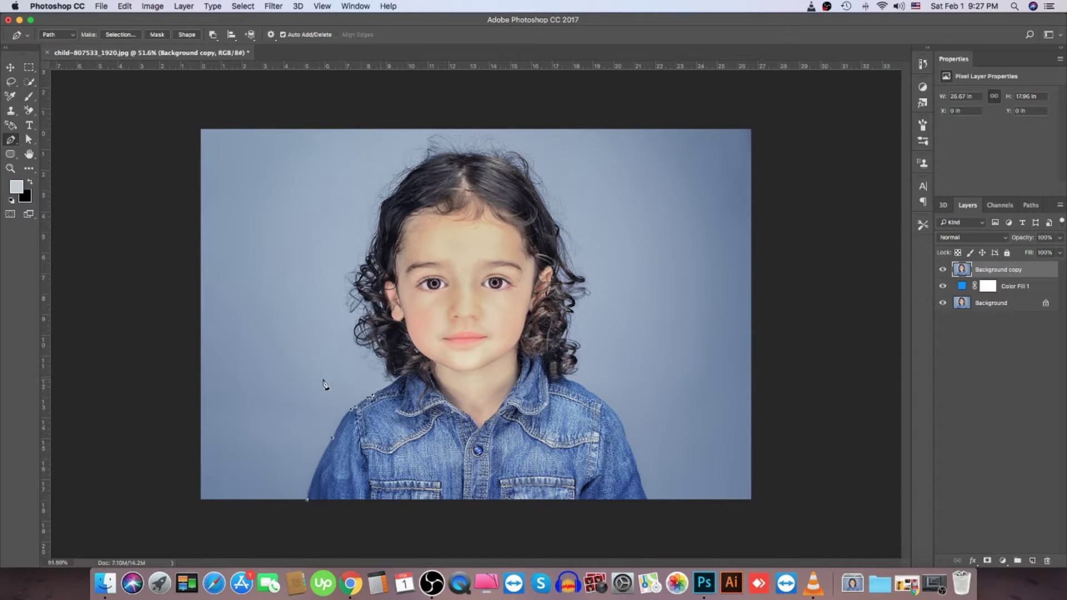
Trace anchors from the left shoulder up the left edge of the hair.
left_click(370, 386)
left_click(350, 370)
left_click(341, 335)
left_click(335, 302)
left_click(329, 268)
left_click(338, 238)
left_click(351, 201)
left_click(356, 171)
left_click(378, 150)
left_click(390, 134)
Carry the path across the top of the hair and down its right edge.
left_click(521, 128)
left_click(545, 144)
left_click(556, 174)
left_click(582, 203)
left_click(601, 227)
left_click(607, 285)
left_click(601, 307)
left_click(592, 332)
left_click(590, 353)
left_click(579, 375)
scroll(586, 386, "up", 3)
scroll(590, 390, "up", 3)
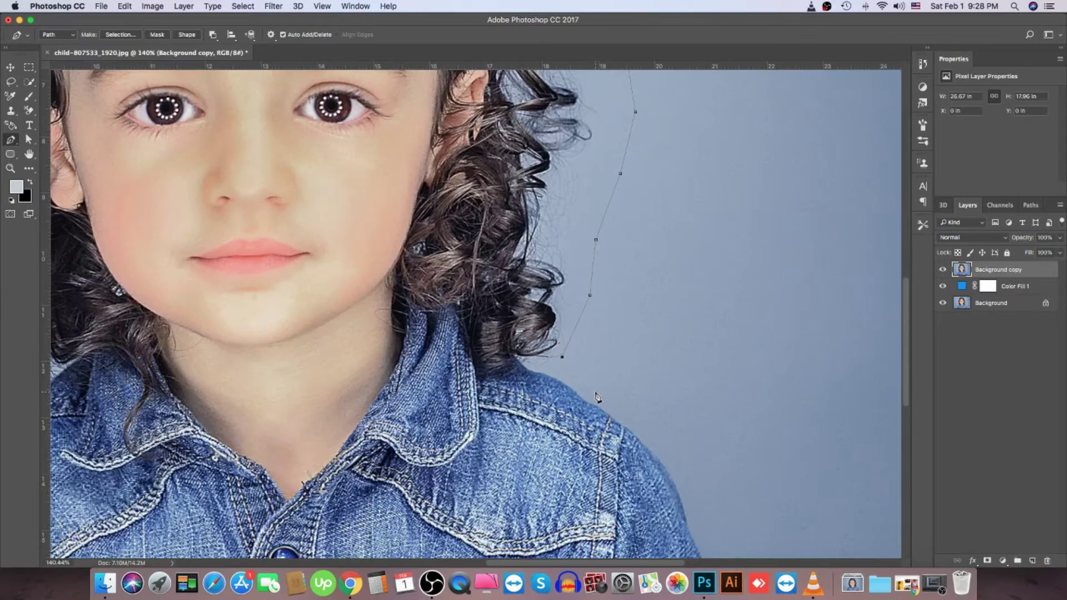
Finish the path around the right shoulder and down the sleeve to the bottom edge.
mouse_move(595, 400)
left_mouse_down()
mouse_move(510, 333)
mouse_move(500, 345)
left_mouse_up()
left_click(494, 289)
left_click(477, 310)
scroll(500, 342, "down", 1)
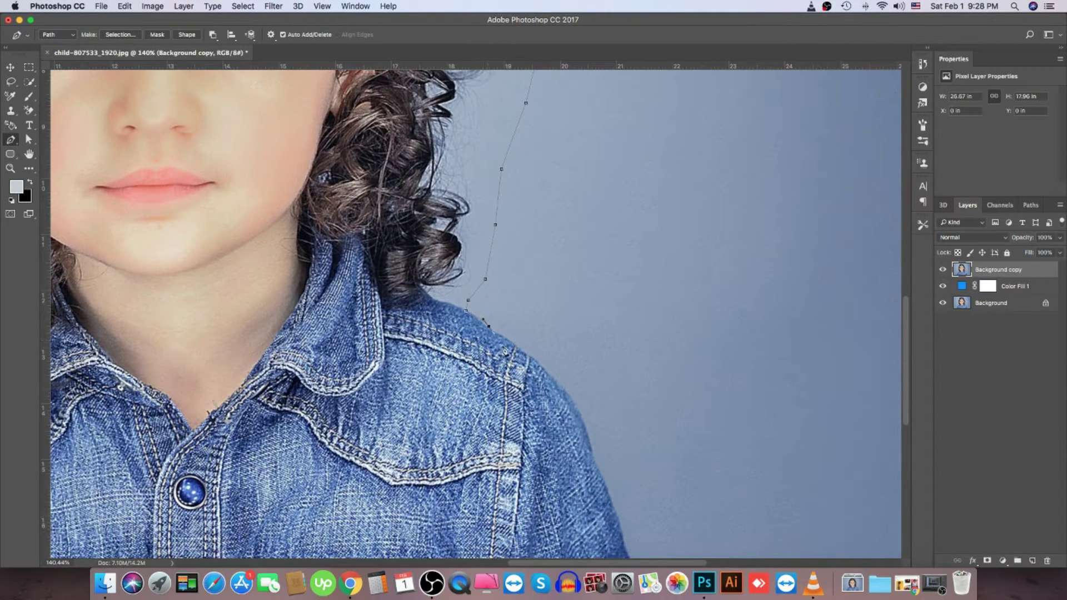
scroll(502, 348, "down", 2)
scroll(501, 348, "right", 2)
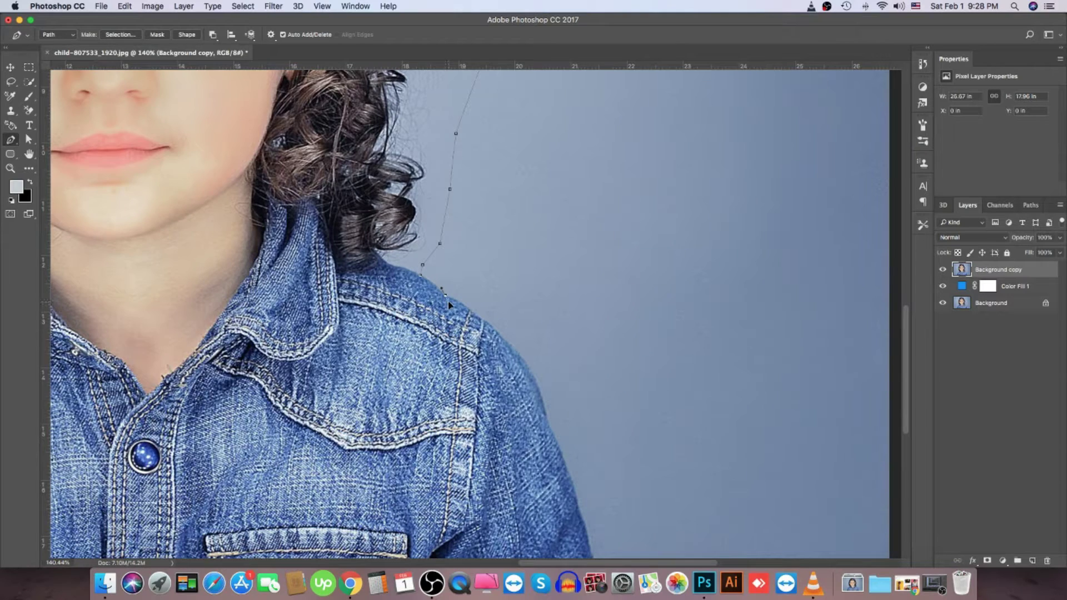
scroll(476, 327, "down", 3)
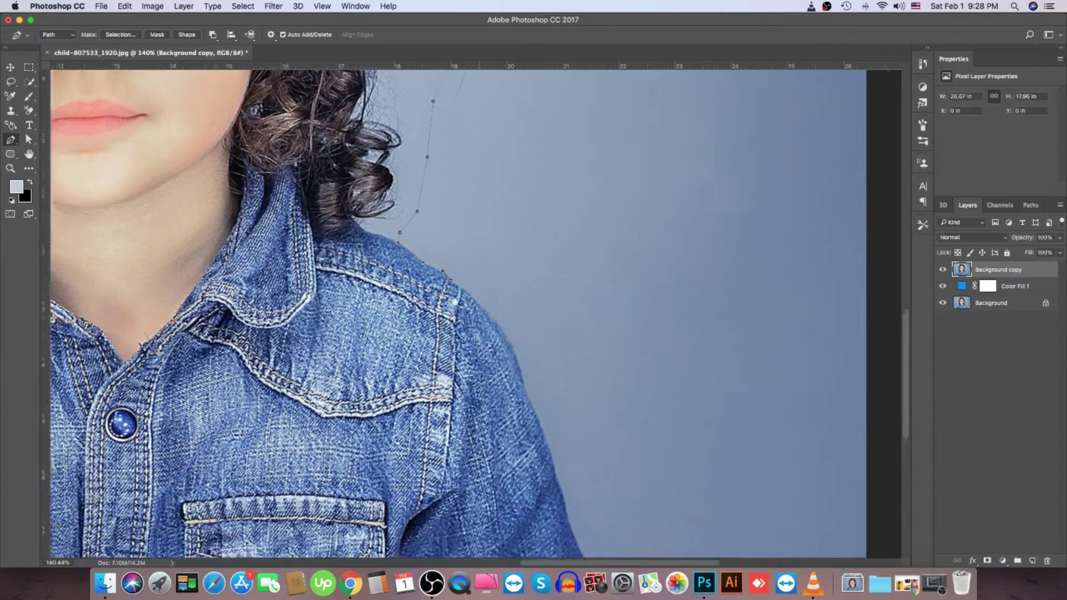
scroll(476, 327, "right", 2)
mouse_move(505, 356)
left_mouse_down()
mouse_move(497, 407)
mouse_move(507, 409)
left_mouse_up()
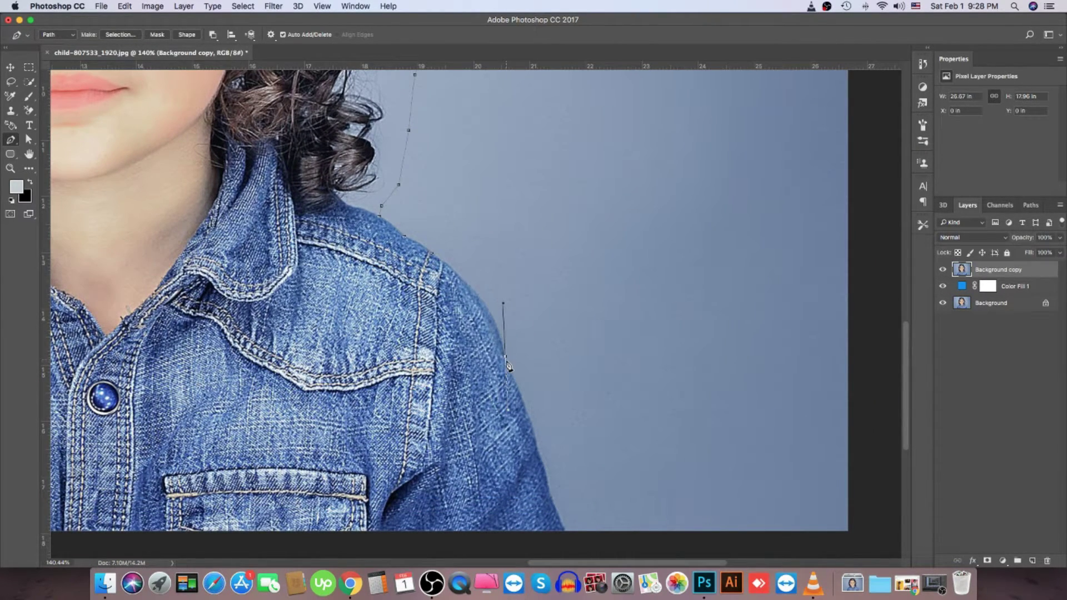
scroll(518, 363, "down", 5)
scroll(518, 363, "right", 1)
left_click_drag(515, 341, 516, 349)
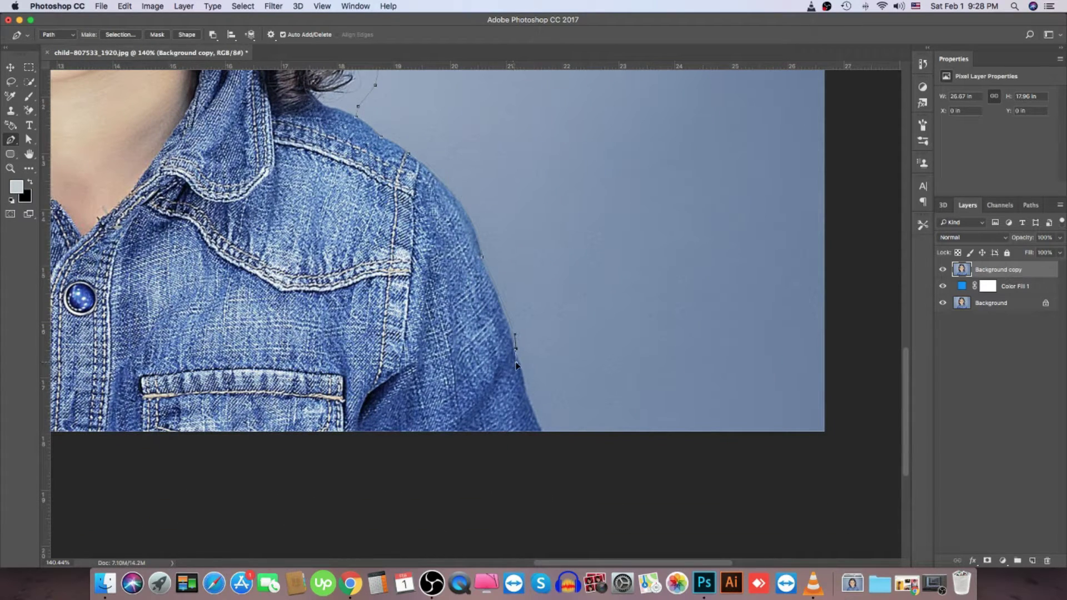
left_click_drag(544, 432, 553, 442)
scroll(555, 428, "left", 1)
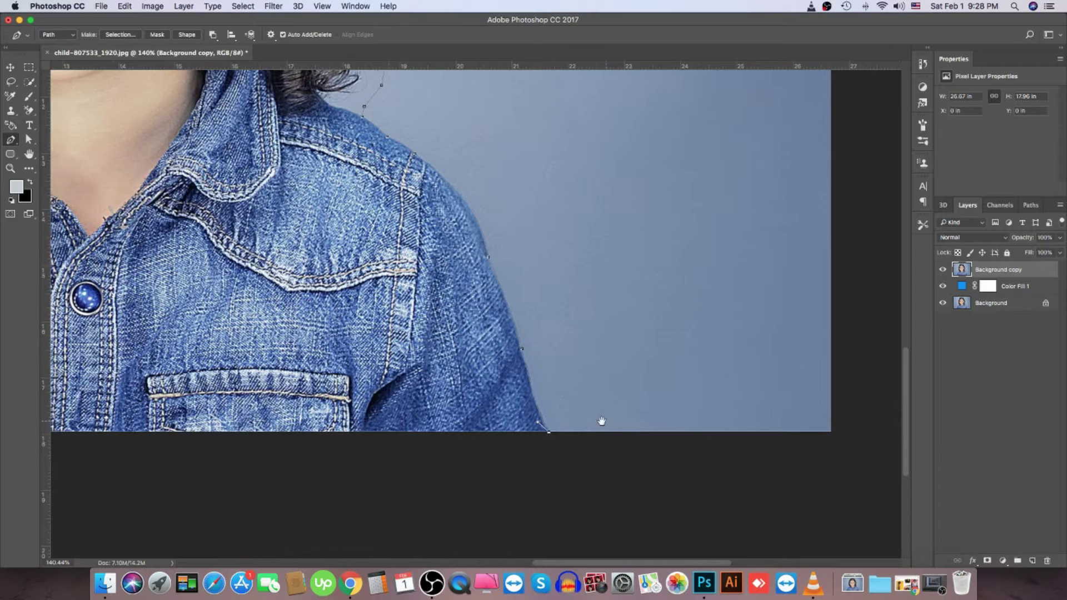
scroll(538, 414, "down", 3)
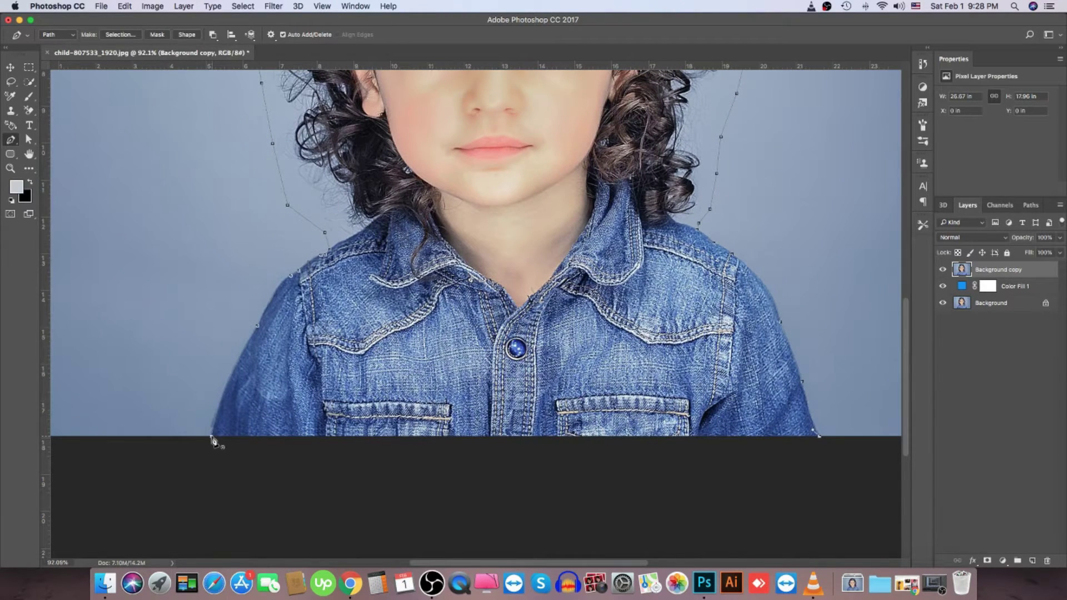
scroll(214, 439, "down", 5)
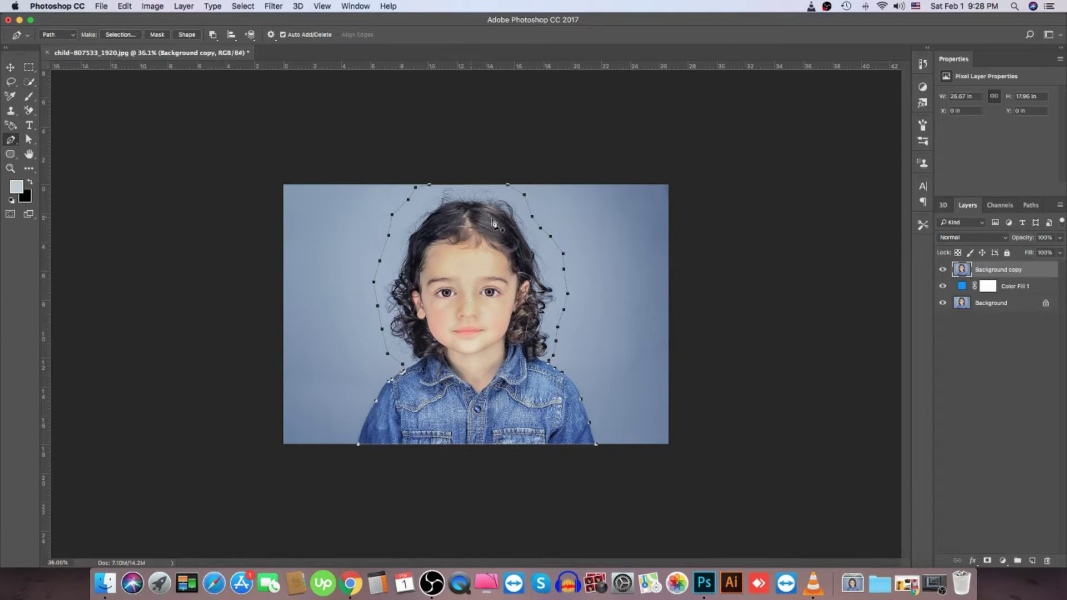
Turn the closed outline around the child into a selection with Make Selection.
right_click(492, 271)
left_click(507, 316)
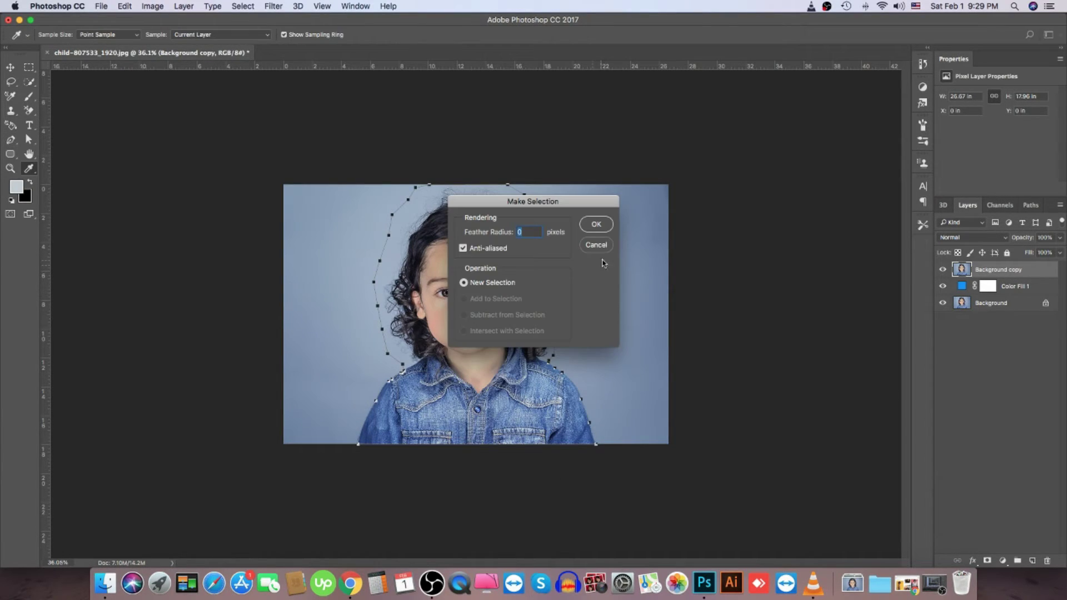
left_click(596, 224)
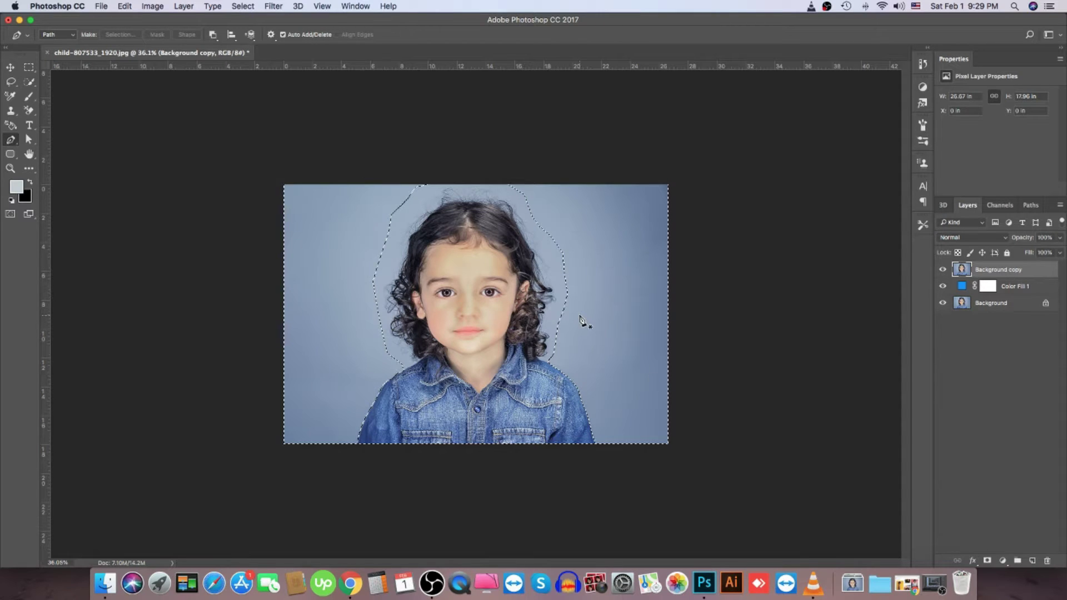
Invert the selection and delete the grey backdrop so blue fill surrounds the child.
key("ctrl+shift+i")
key("BackSpace")
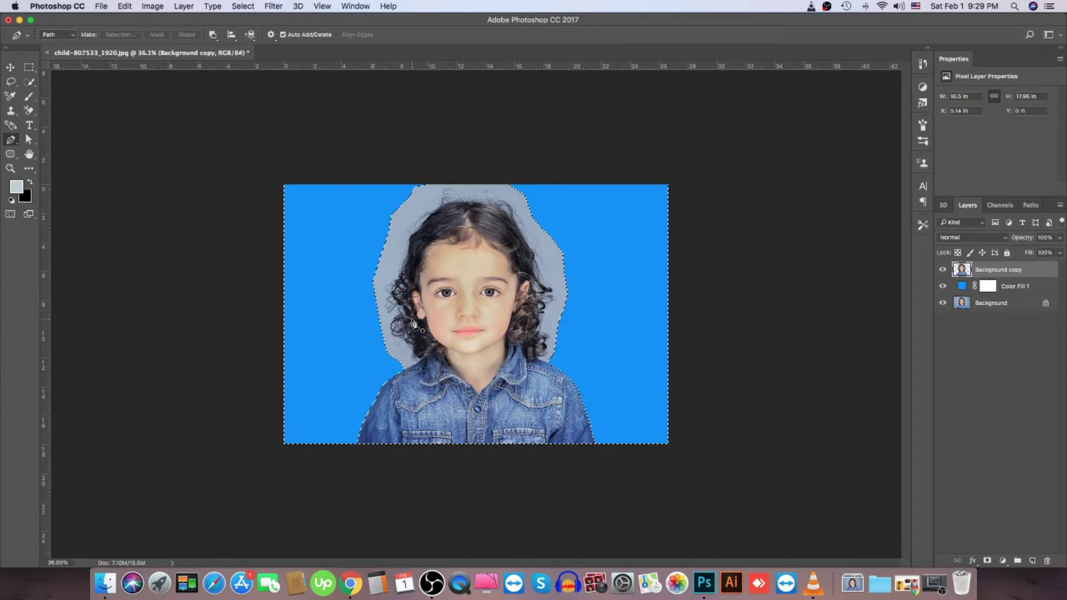
scroll(396, 281, "up", 5)
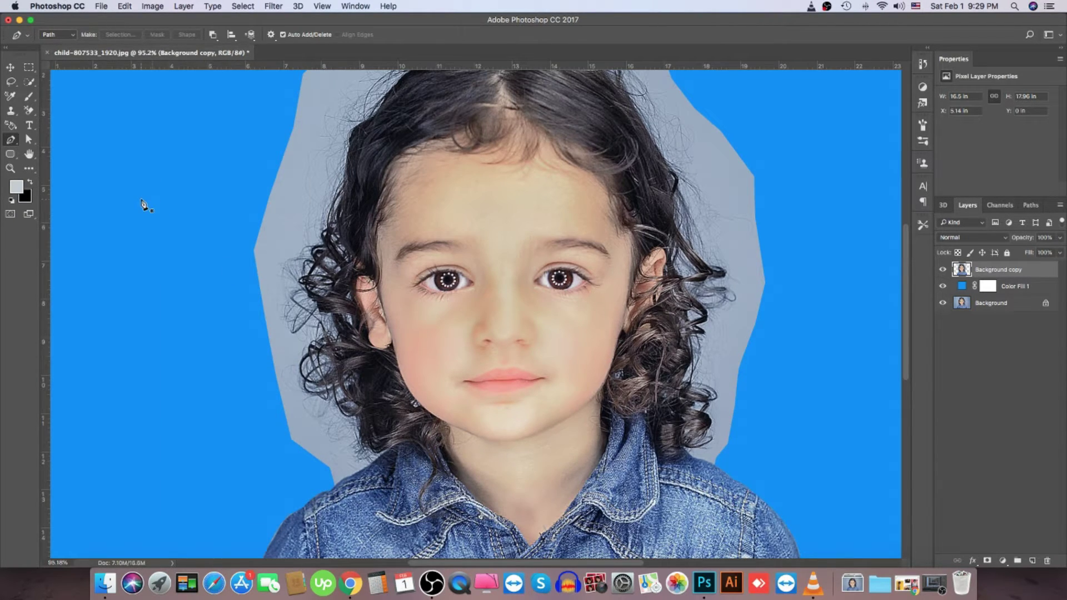
Choose the Background Eraser with Sampling Once, Discontiguous limits and 50% tolerance.
left_click(29, 114)
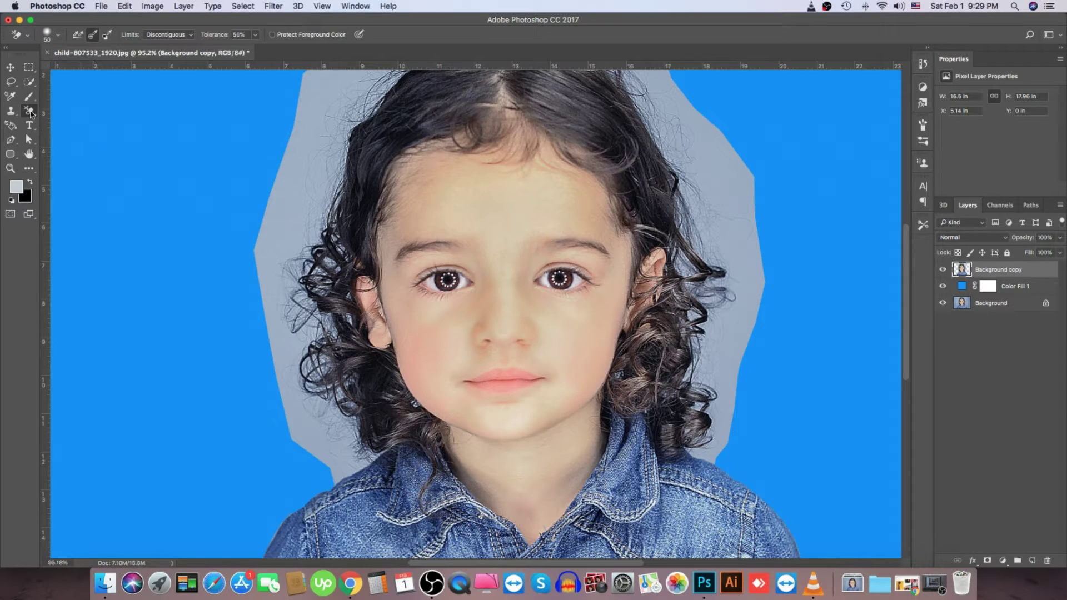
right_click(32, 114)
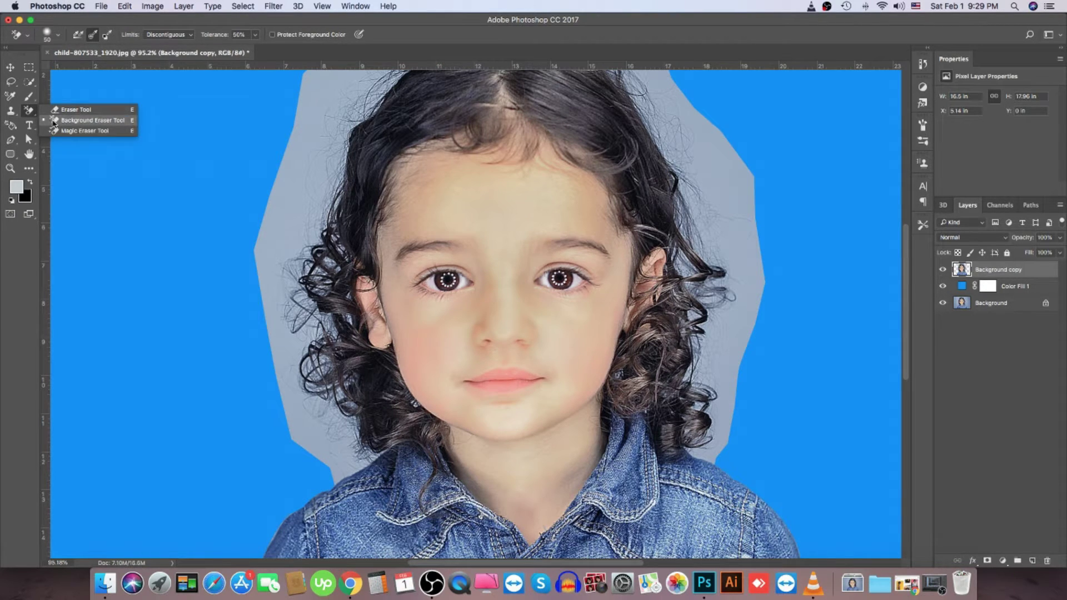
left_click(54, 122)
left_click(91, 36)
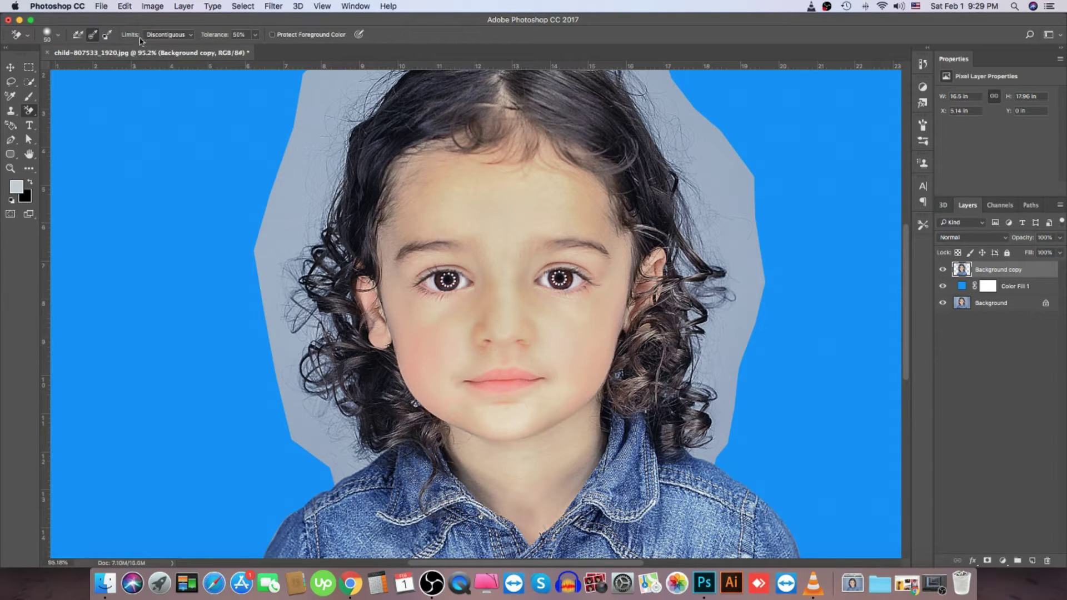
left_click(167, 35)
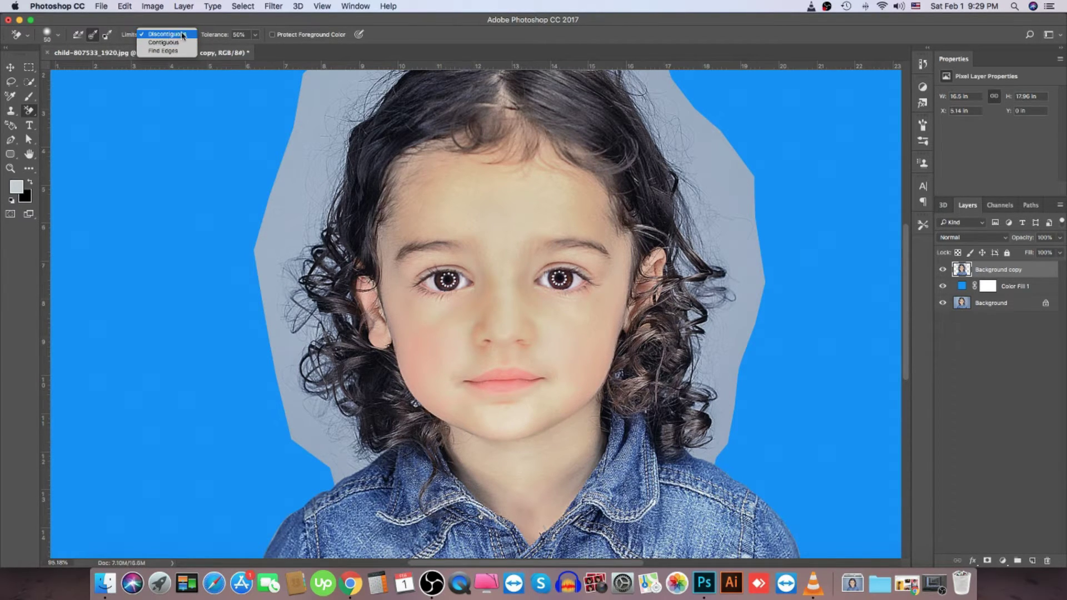
left_click(168, 34)
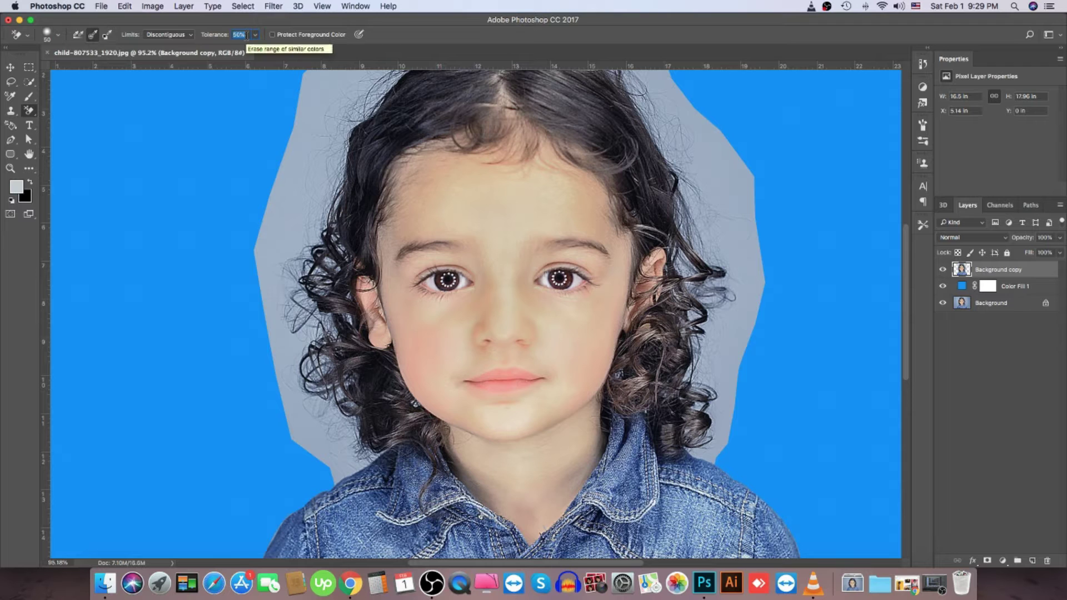
left_click(340, 122)
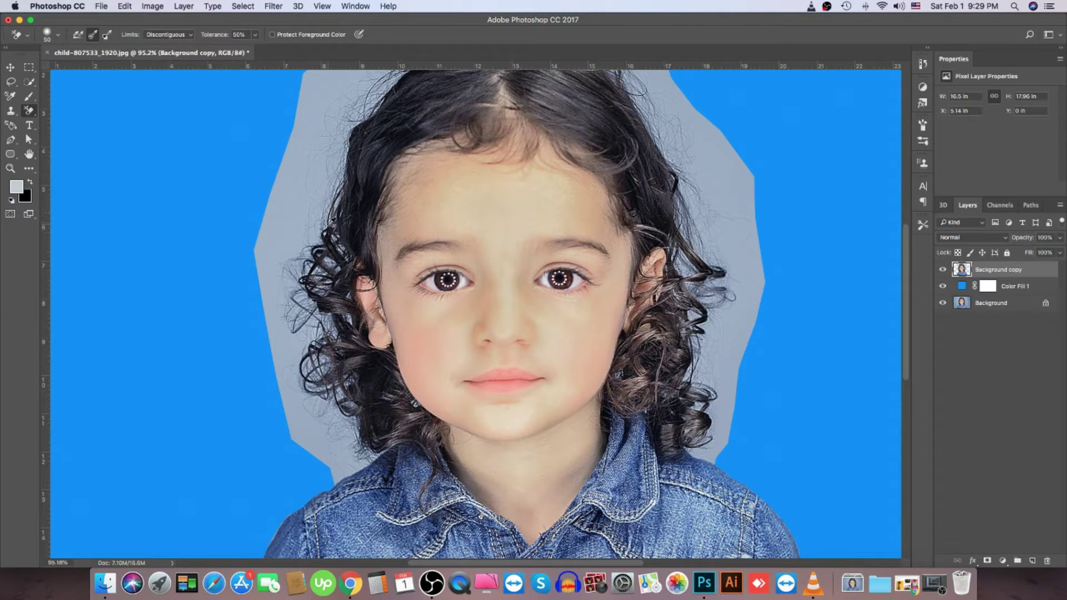
scroll(284, 314, "up", 5)
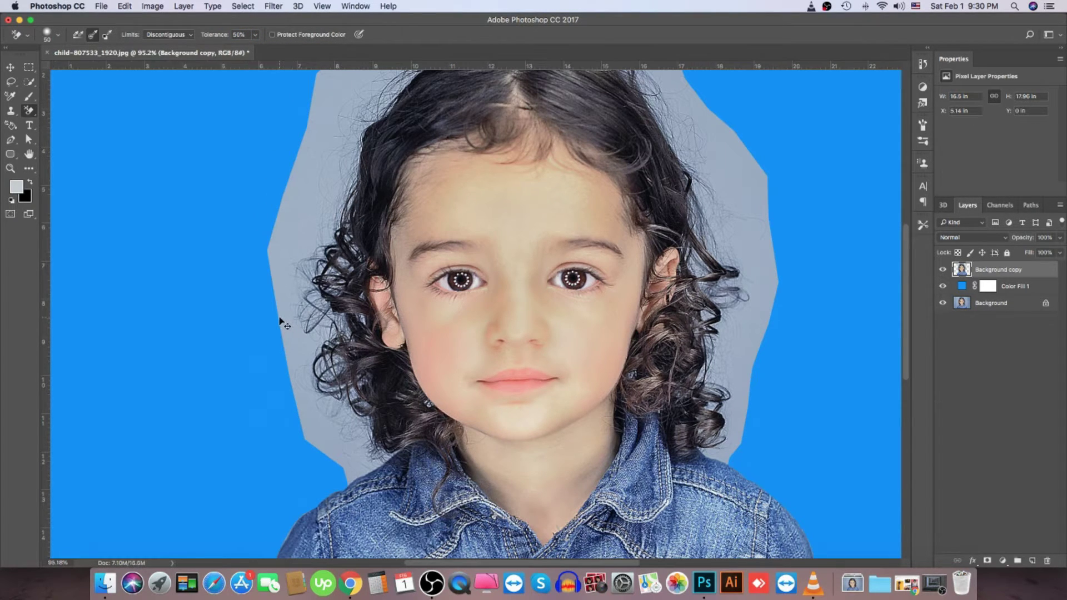
Erase the grey around the neck, collar and left curls near the ear.
left_click(93, 36)
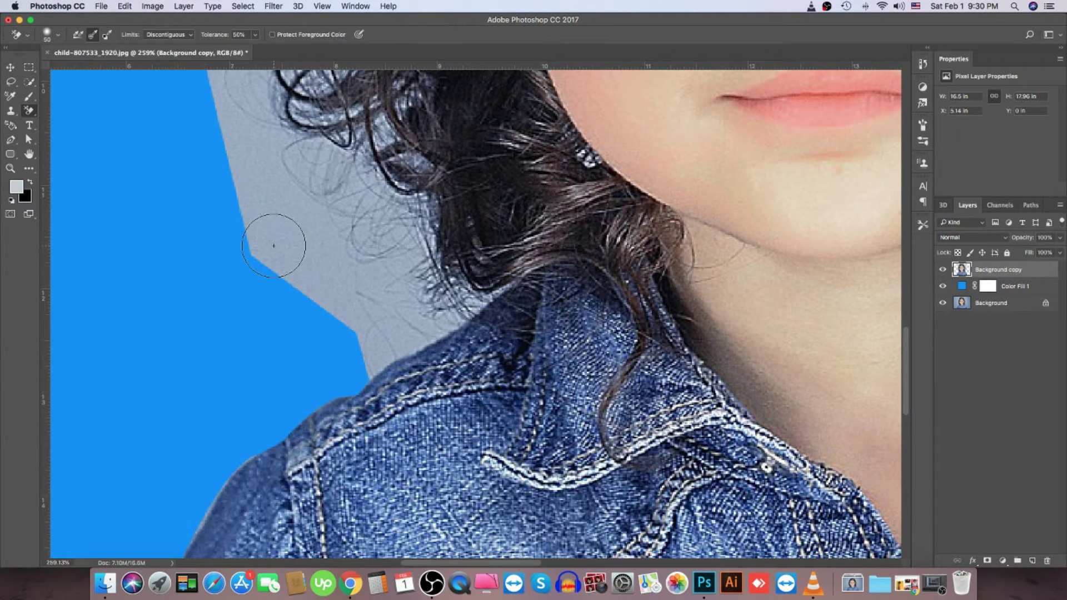
mouse_move(274, 245)
left_mouse_down()
mouse_move(387, 342)
mouse_move(396, 261)
left_mouse_up()
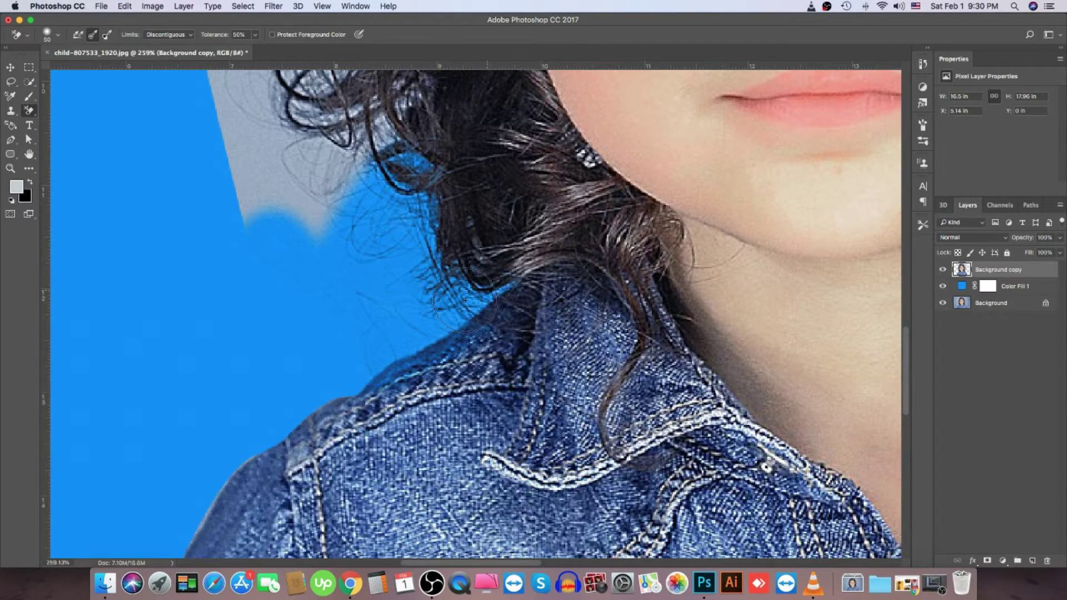
mouse_move(465, 300)
left_mouse_down()
mouse_move(282, 202)
mouse_move(335, 197)
mouse_move(435, 414)
left_mouse_up()
mouse_move(328, 361)
left_mouse_down()
mouse_move(389, 233)
mouse_move(311, 183)
mouse_move(345, 167)
mouse_move(489, 167)
left_mouse_up()
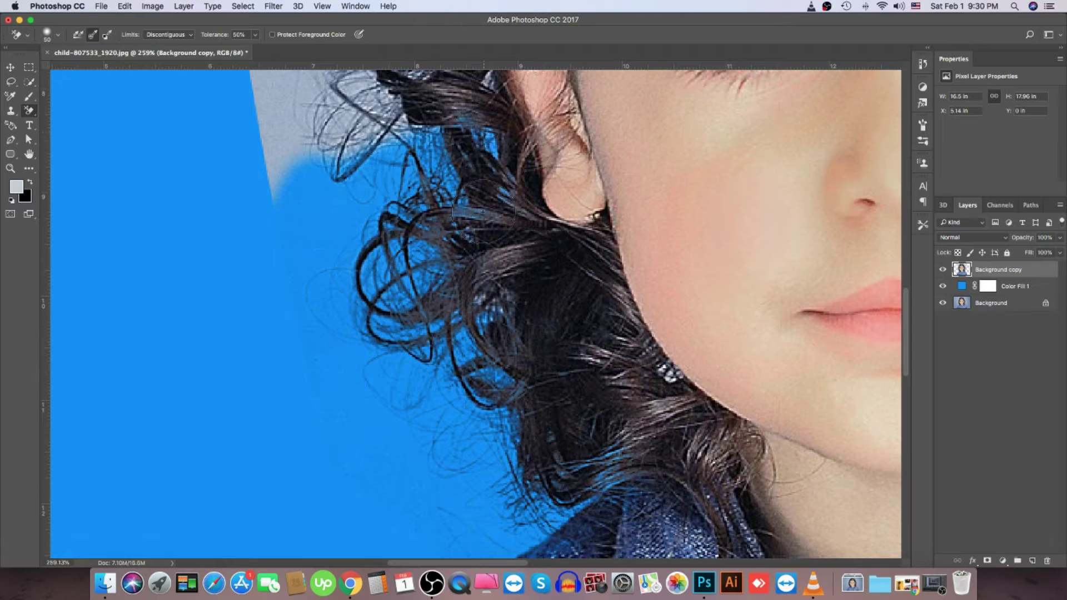
mouse_move(385, 192)
left_mouse_down()
mouse_move(419, 443)
mouse_move(422, 348)
left_mouse_up()
mouse_move(328, 267)
left_mouse_down()
mouse_move(333, 172)
mouse_move(456, 211)
mouse_move(434, 161)
mouse_move(434, 401)
left_mouse_up()
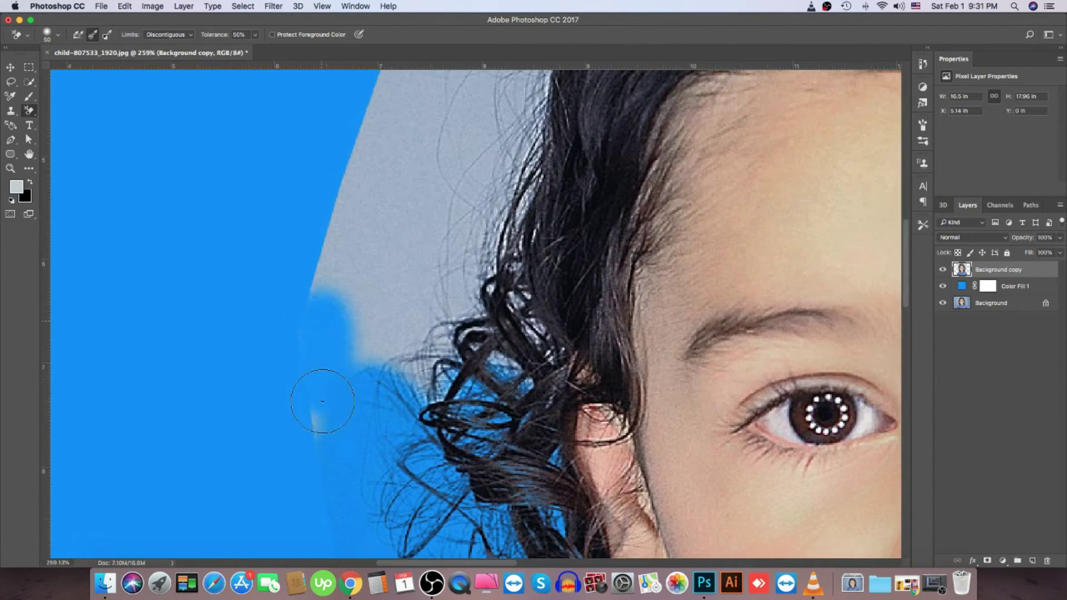
Erase the grey beside the eye, forehead and above the left side of the hair.
mouse_move(316, 416)
left_mouse_down()
mouse_move(432, 375)
mouse_move(478, 294)
mouse_move(321, 369)
mouse_move(340, 238)
mouse_move(510, 220)
mouse_move(477, 139)
left_mouse_up()
mouse_move(424, 174)
left_mouse_down()
mouse_move(322, 352)
mouse_move(472, 149)
mouse_move(288, 278)
mouse_move(345, 155)
mouse_move(279, 274)
left_mouse_up()
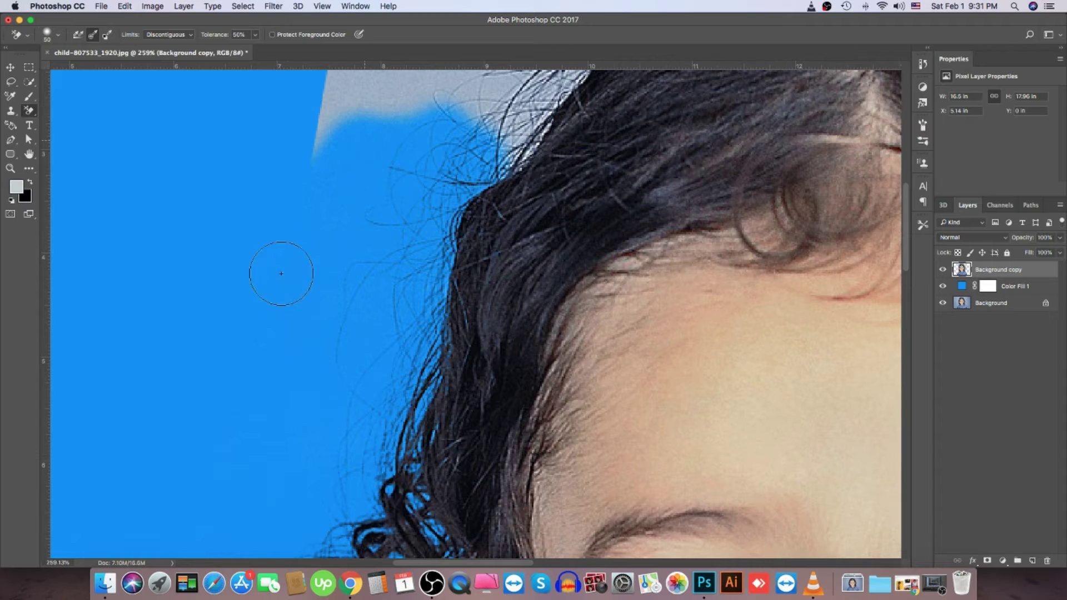
left_click_drag(347, 261, 277, 494)
mouse_move(266, 361)
left_mouse_down()
mouse_move(309, 261)
mouse_move(456, 389)
mouse_move(576, 217)
mouse_move(389, 300)
mouse_move(341, 285)
mouse_move(381, 167)
mouse_move(640, 169)
mouse_move(695, 111)
left_mouse_up()
mouse_move(369, 209)
left_mouse_down()
mouse_move(250, 328)
mouse_move(419, 285)
left_mouse_up()
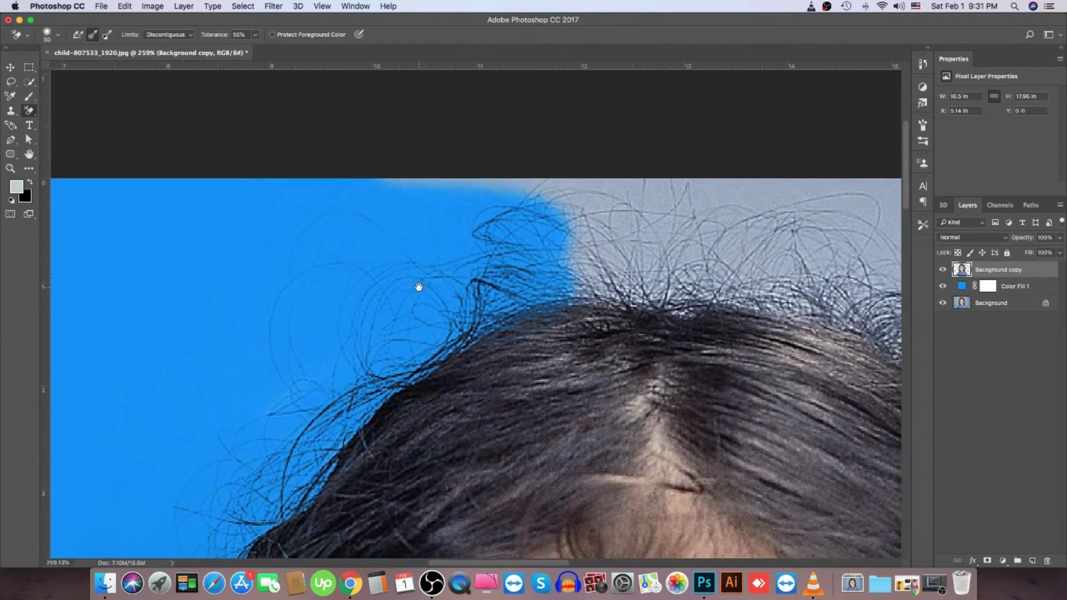
Erase the grey among the fine strands across the top and top-right of the head.
left_click_drag(436, 207, 614, 214)
scroll(614, 214, "right", 5)
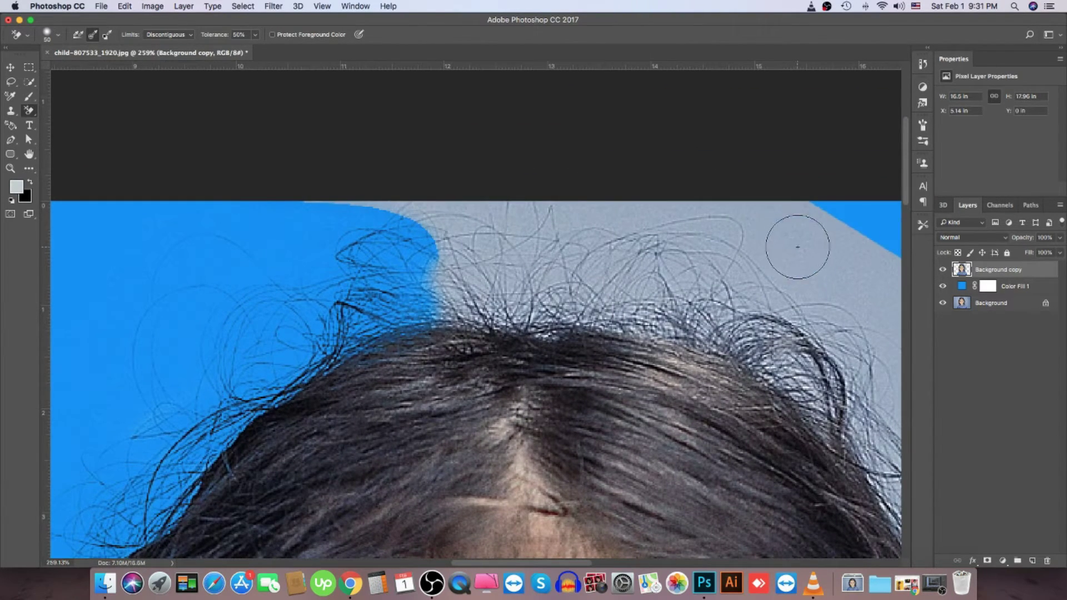
mouse_move(798, 238)
left_mouse_down()
mouse_move(281, 202)
mouse_move(500, 300)
mouse_move(639, 289)
mouse_move(667, 272)
mouse_move(661, 328)
left_mouse_up()
scroll(661, 328, "right", 10)
mouse_move(360, 233)
left_mouse_down()
mouse_move(548, 298)
mouse_move(450, 271)
mouse_move(483, 211)
mouse_move(565, 226)
mouse_move(600, 388)
mouse_move(559, 427)
mouse_move(639, 511)
mouse_move(650, 389)
left_mouse_up()
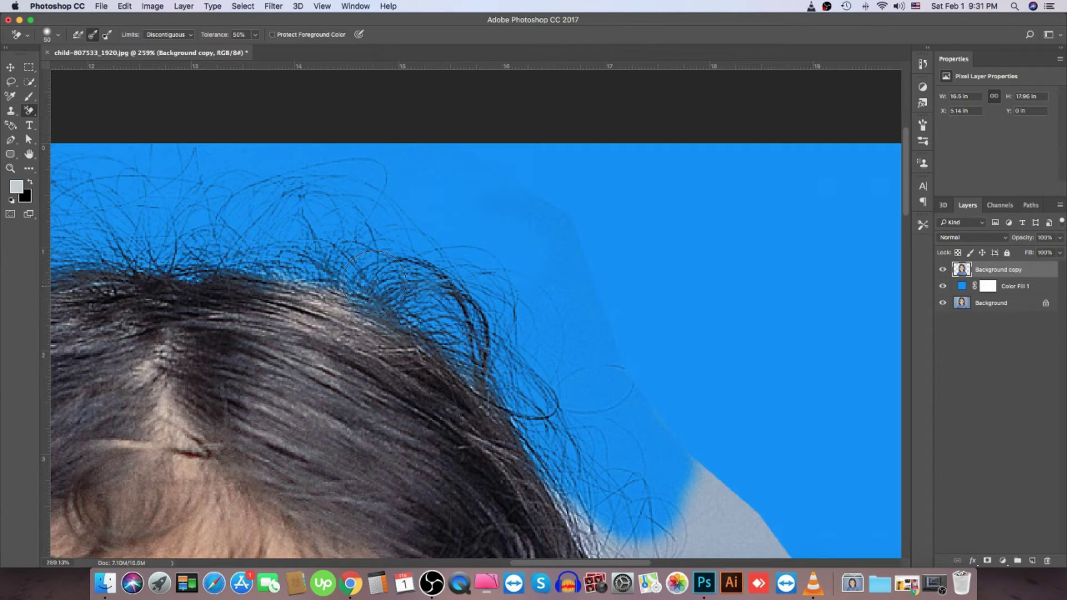
scroll(560, 387, "down", 5)
scroll(560, 387, "right", 5)
Erase the grey along the right curls, ear and shoulder, then zoom out to check.
left_click_drag(493, 300, 483, 225)
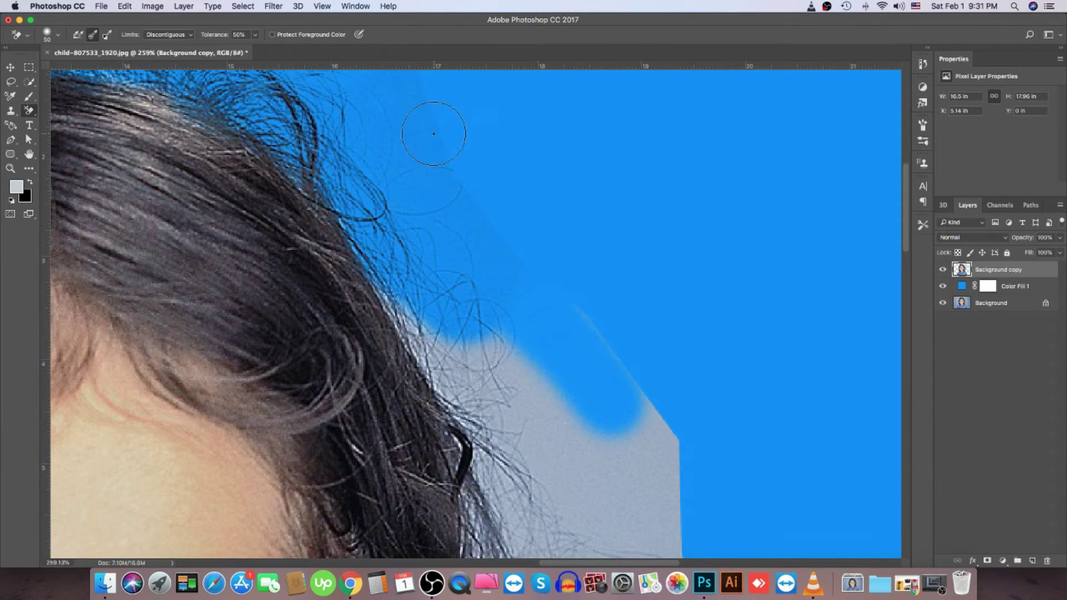
mouse_move(626, 369)
left_mouse_down()
mouse_move(578, 435)
mouse_move(388, 305)
mouse_move(533, 359)
mouse_move(528, 489)
mouse_move(453, 444)
left_mouse_up()
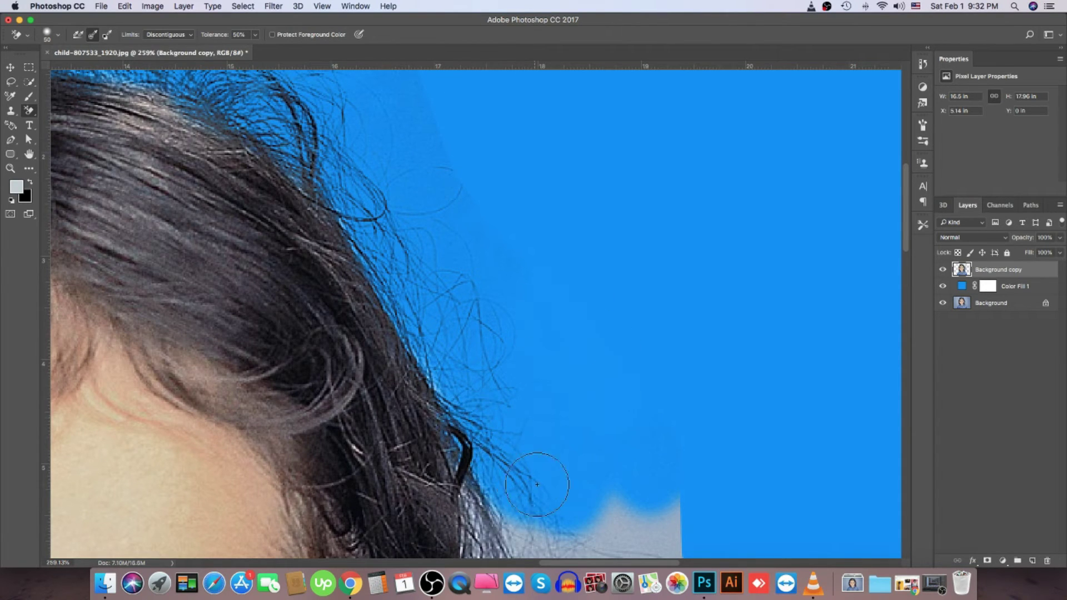
scroll(453, 445, "down", 5)
scroll(453, 445, "right", 3)
mouse_move(519, 293)
left_mouse_down()
mouse_move(453, 277)
mouse_move(389, 311)
mouse_move(422, 400)
mouse_move(536, 250)
mouse_move(494, 468)
mouse_move(361, 433)
mouse_move(552, 507)
left_mouse_up()
scroll(528, 340, "down", 5)
mouse_move(528, 340)
left_mouse_down()
mouse_move(423, 289)
mouse_move(378, 344)
mouse_move(500, 478)
mouse_move(362, 476)
left_mouse_up()
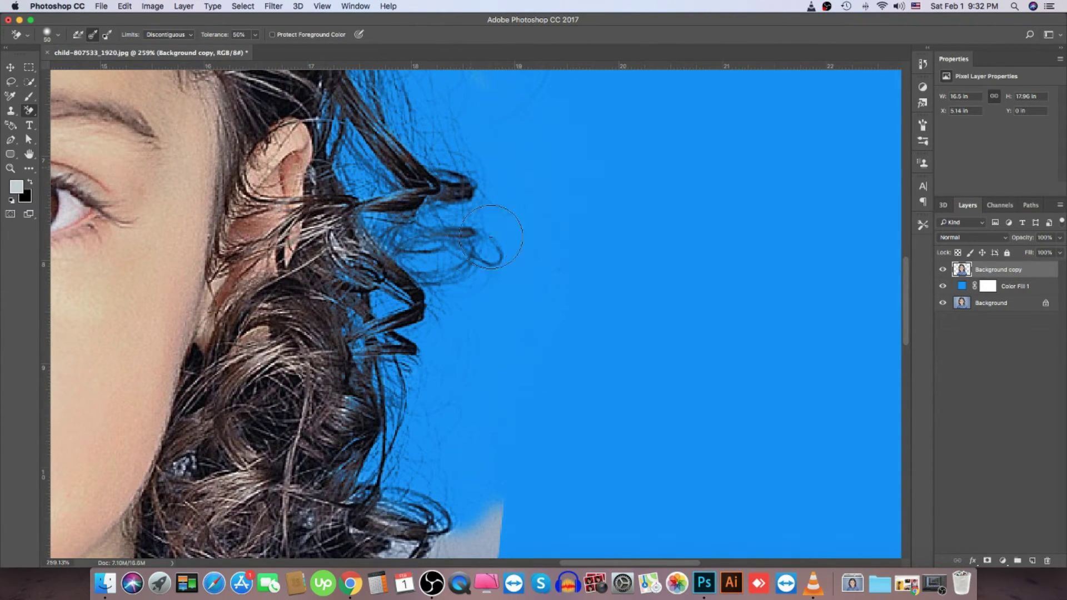
left_click_drag(532, 522, 553, 355)
mouse_move(500, 274)
left_mouse_down()
mouse_move(511, 286)
mouse_move(444, 250)
mouse_move(389, 350)
mouse_move(488, 369)
mouse_move(443, 333)
left_mouse_up()
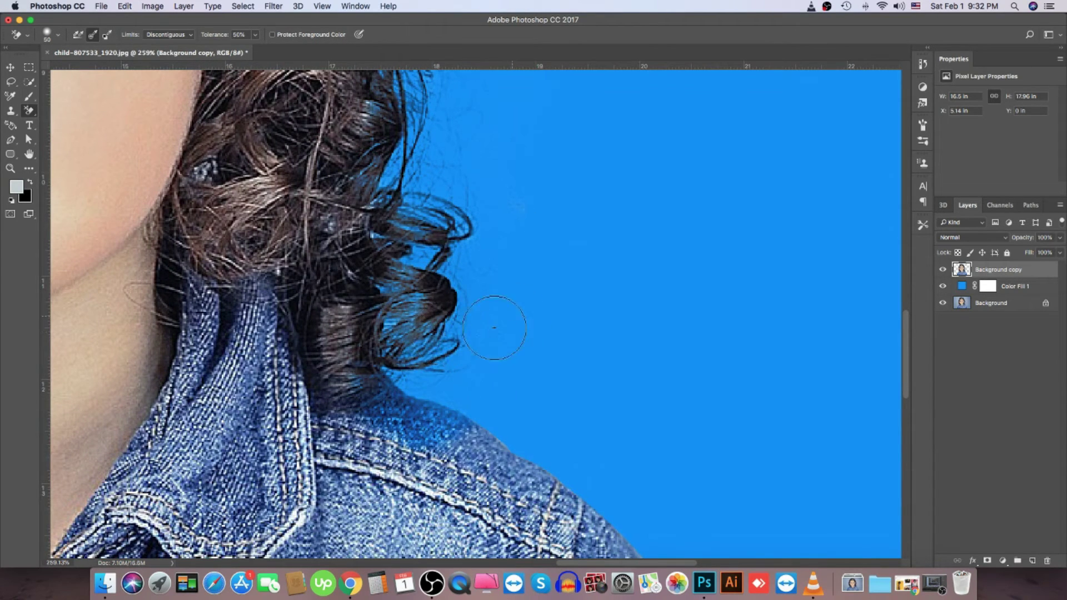
scroll(602, 389, "down", 2)
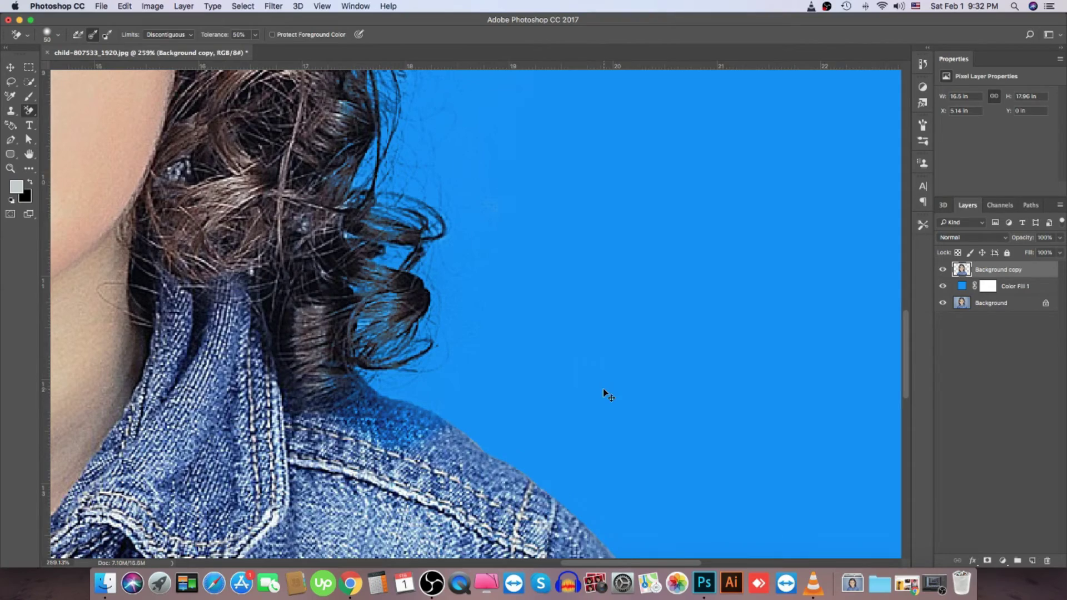
scroll(602, 389, "down", 2)
scroll(602, 388, "down", 2)
scroll(605, 387, "down", 1)
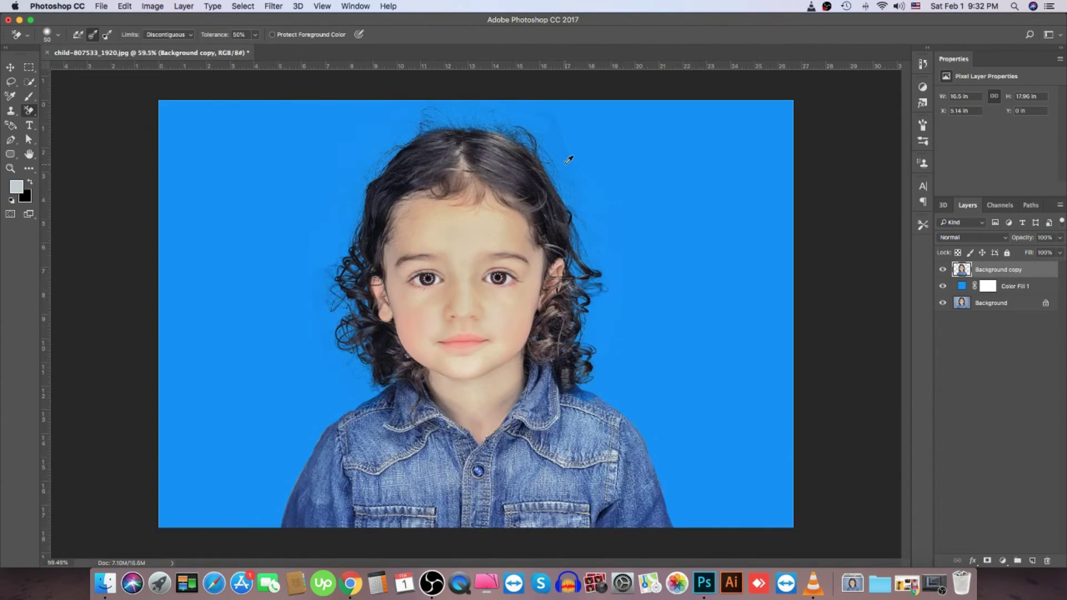
Zoom in and reduce the eraser brush from 50 to 35 for touch-ups.
scroll(559, 146, "up", 5)
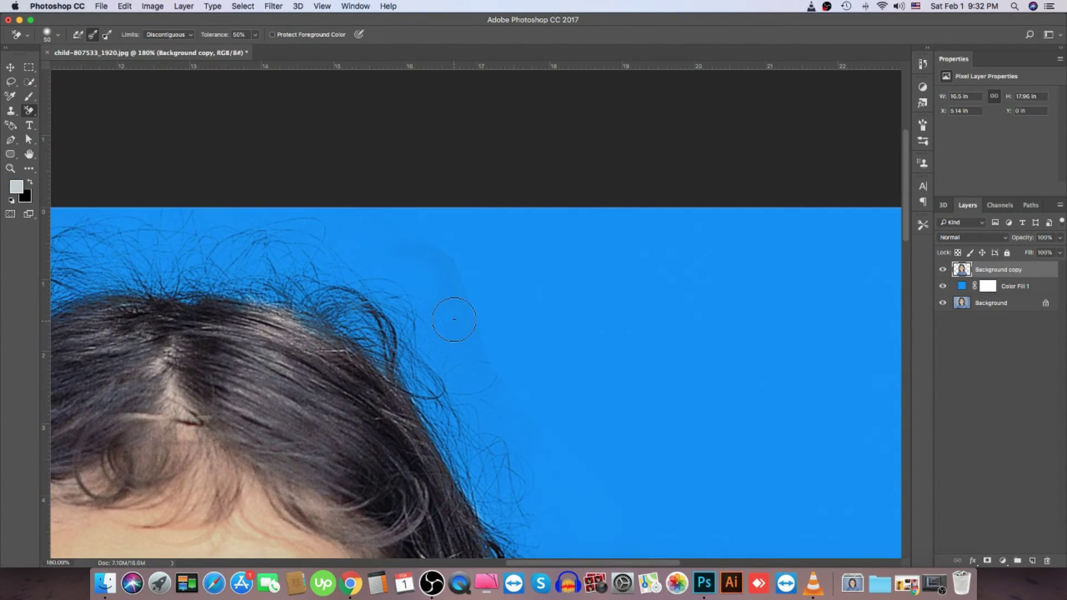
scroll(457, 310, "up", 3)
scroll(460, 312, "up", 5)
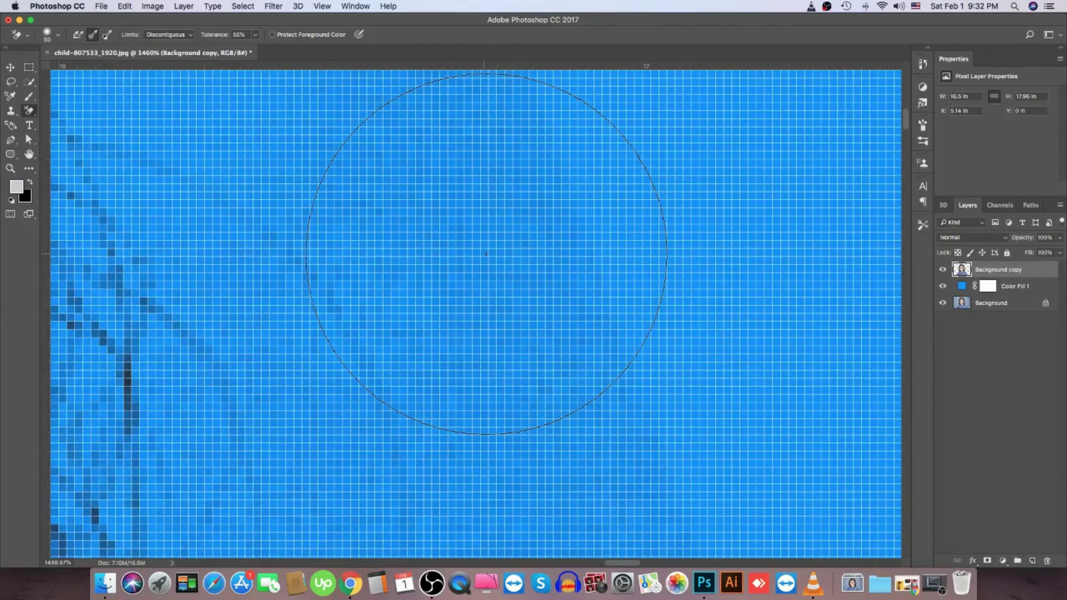
key("bracketleft")
key("bracketleft")
key("bracketleft")
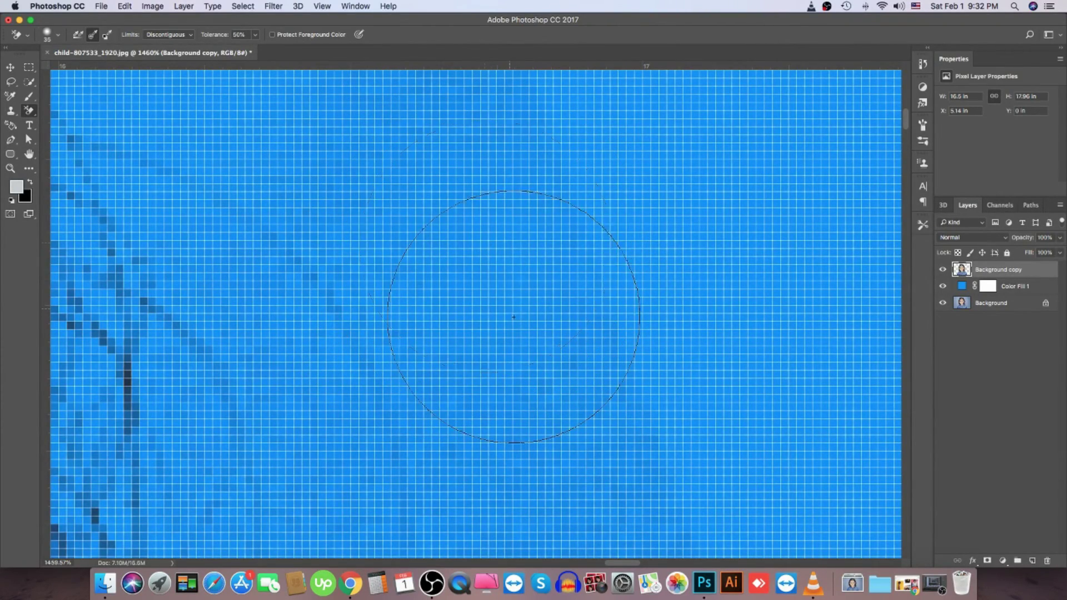
scroll(592, 393, "down", 3)
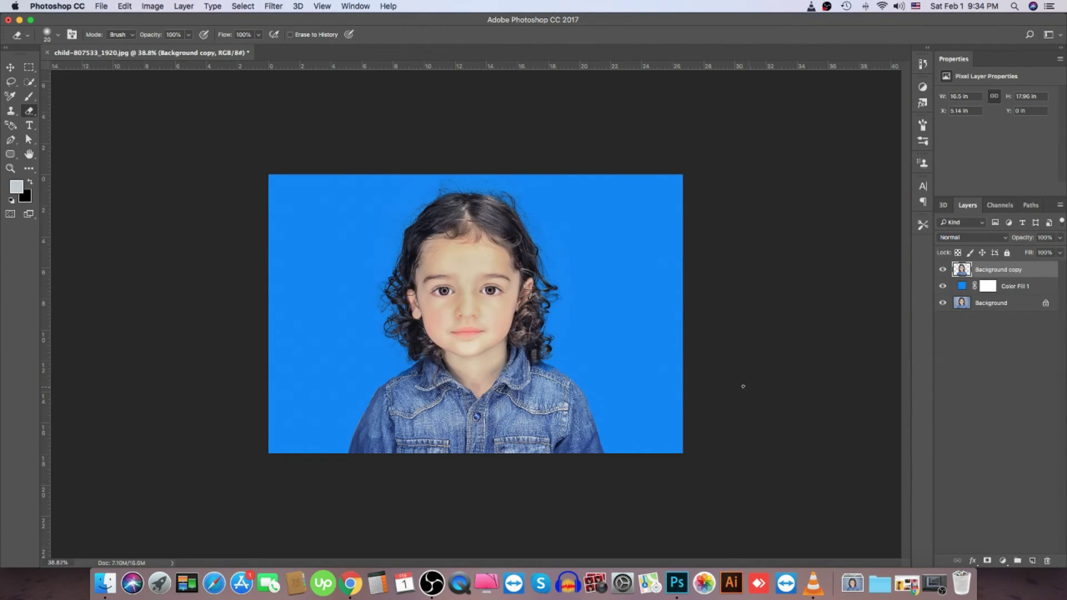
scroll(587, 362, "up", 2)
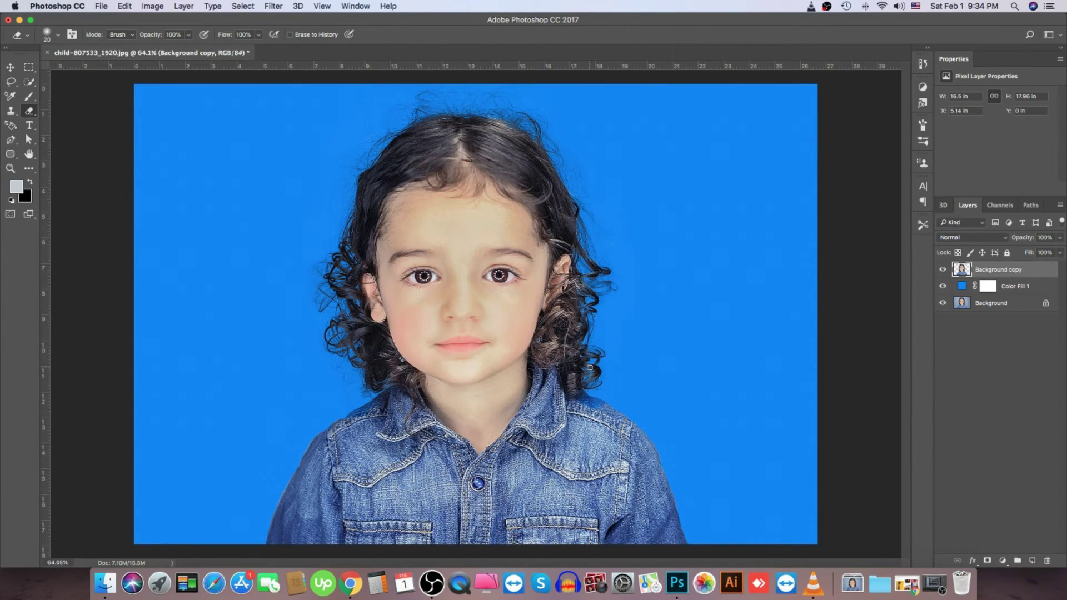